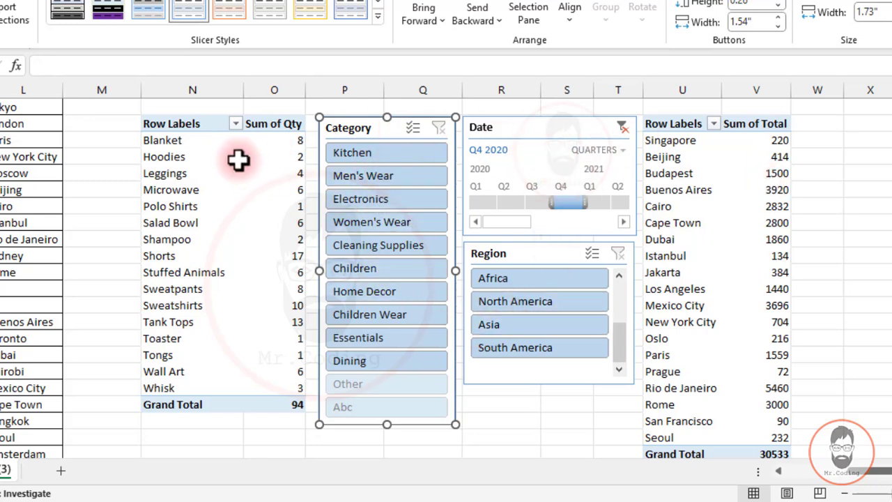
- Clear the Date timeline filter, try the Electronics, Men's Wear, Women's Wear and Cleaning Supplies categories in the slicer, and clear the Category filter
{"action": "left_click", "coordinate": [379, 197]}
{"action": "left_click", "coordinate": [621, 127]}
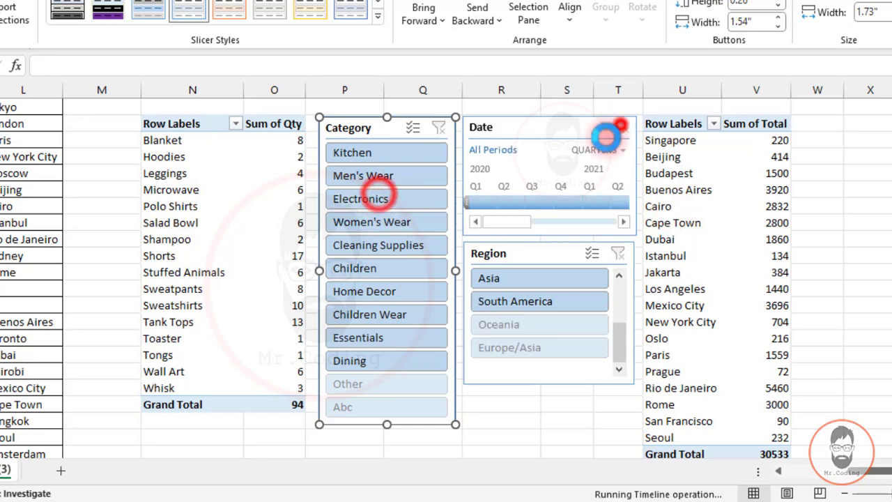
{"action": "left_click", "coordinate": [383, 199]}
{"action": "left_click", "coordinate": [383, 175]}
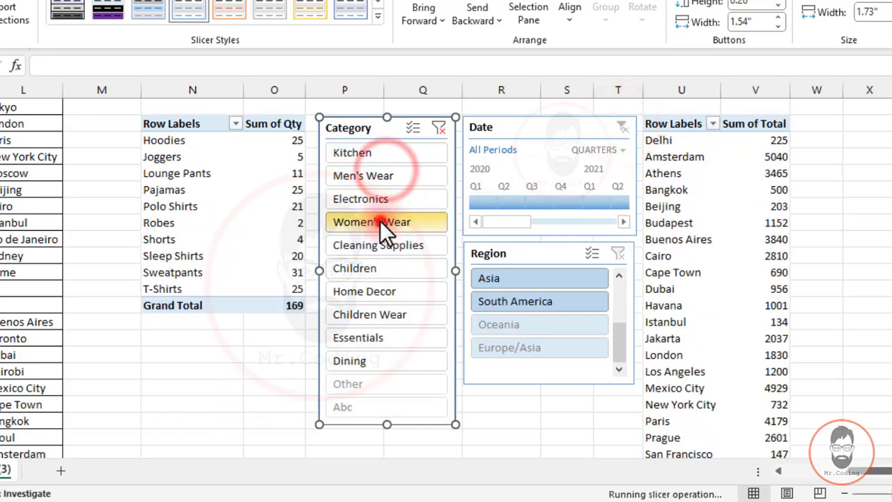
{"action": "left_click", "coordinate": [380, 221]}
{"action": "left_click", "coordinate": [377, 245]}
{"action": "left_click", "coordinate": [378, 201]}
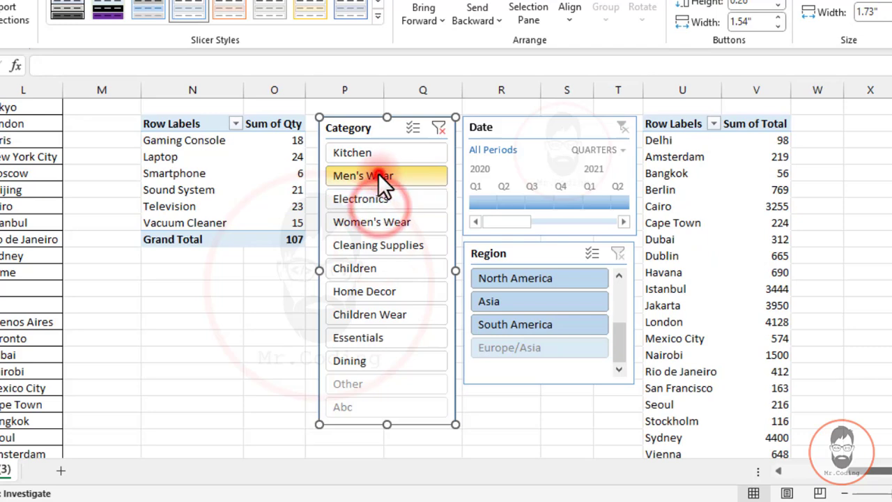
{"action": "left_click", "coordinate": [377, 174]}
{"action": "left_click", "coordinate": [439, 127]}
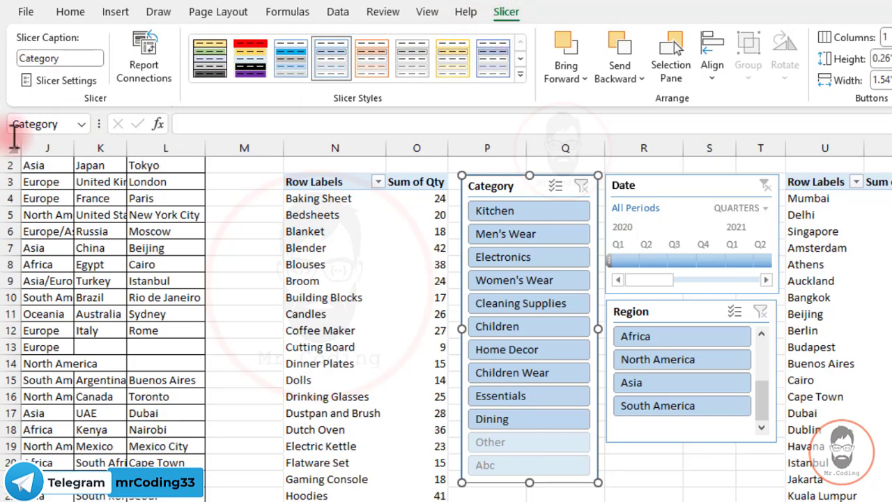
- Review the Category slicer's settings and close them without changes
{"action": "left_click", "coordinate": [58, 87]}
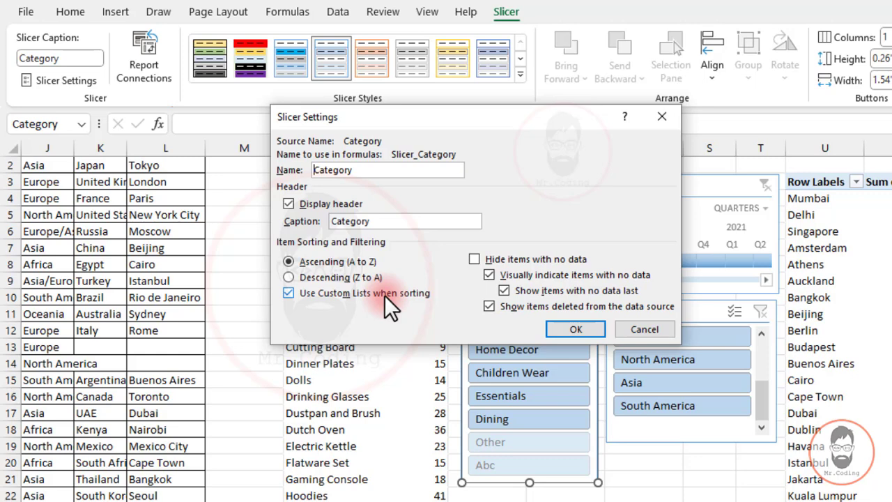
{"action": "left_click", "coordinate": [668, 118]}
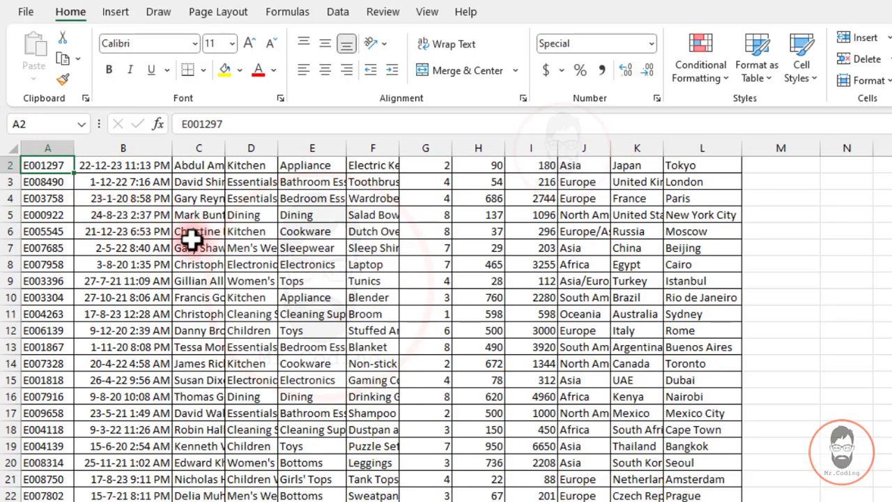
- Create a PivotTable from the whole data range Sheet1!$A$1:$L$349 on the existing worksheet at cell N3
{"action": "key", "text": "ctrl+a"}
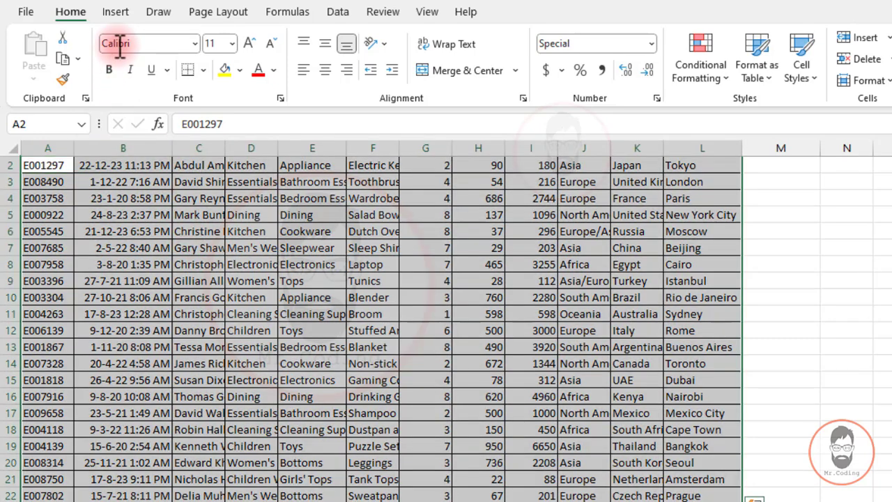
{"action": "left_click", "coordinate": [115, 12]}
{"action": "left_click", "coordinate": [39, 41]}
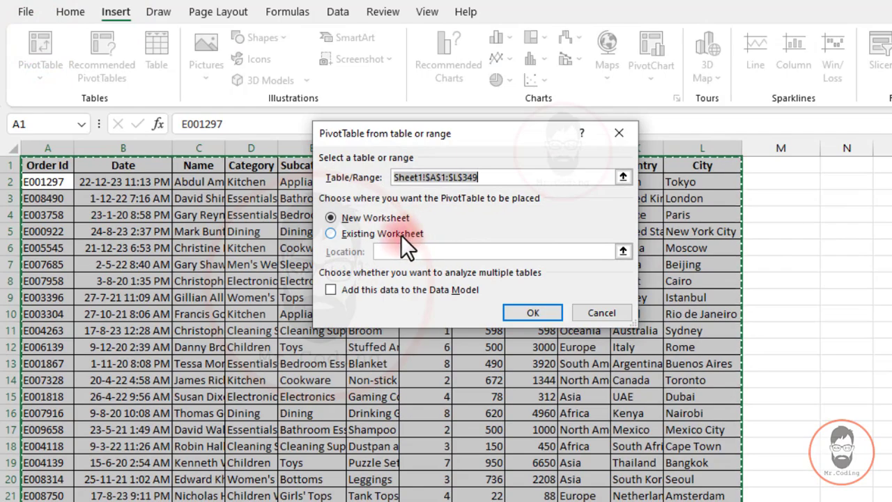
{"action": "left_click", "coordinate": [357, 232]}
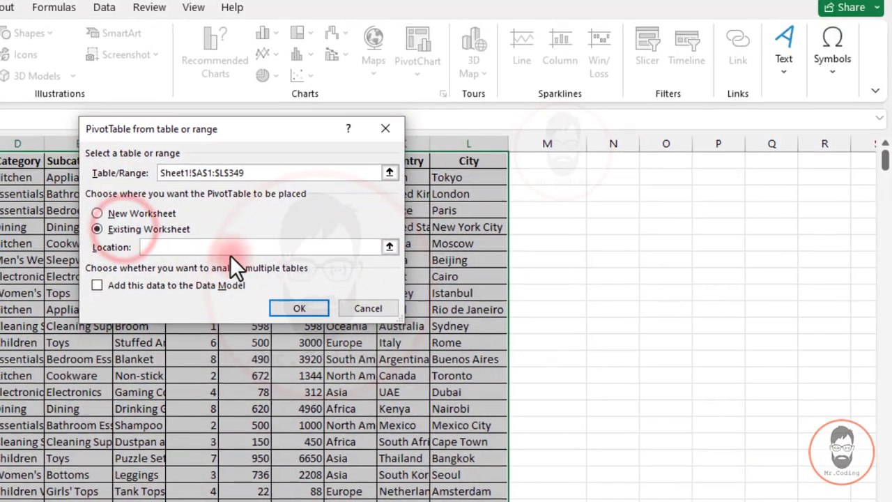
{"action": "left_click", "coordinate": [770, 196]}
{"action": "left_click", "coordinate": [457, 310]}
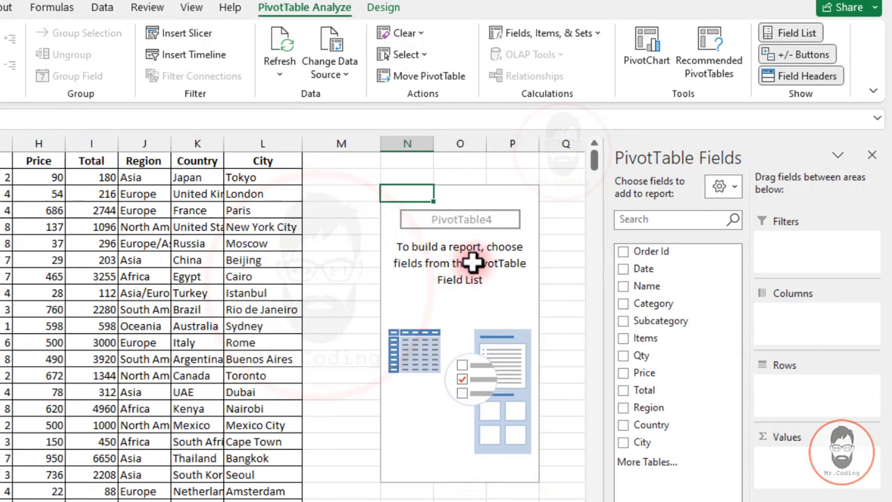
- Place the Items field in the PivotTable's Rows area and the Qty field in its Values area
{"action": "left_click_drag", "start_coordinate": [649, 338], "coordinate": [790, 392]}
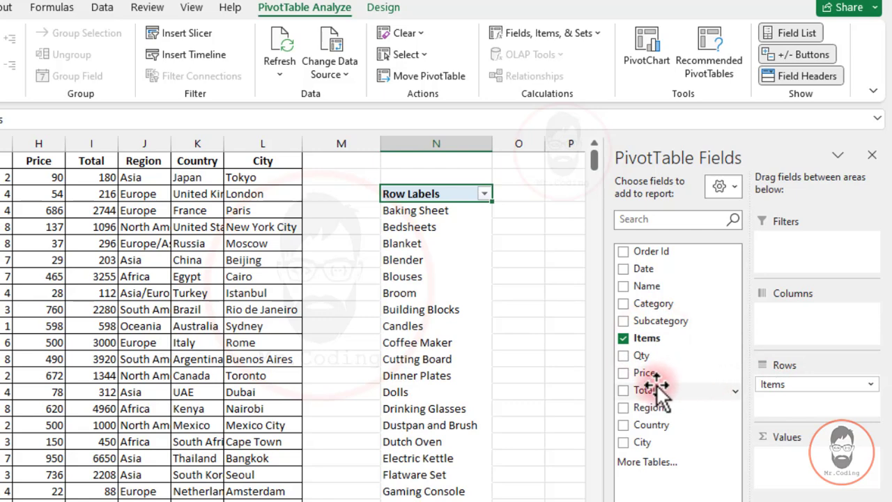
{"action": "left_click_drag", "start_coordinate": [640, 355], "coordinate": [796, 460]}
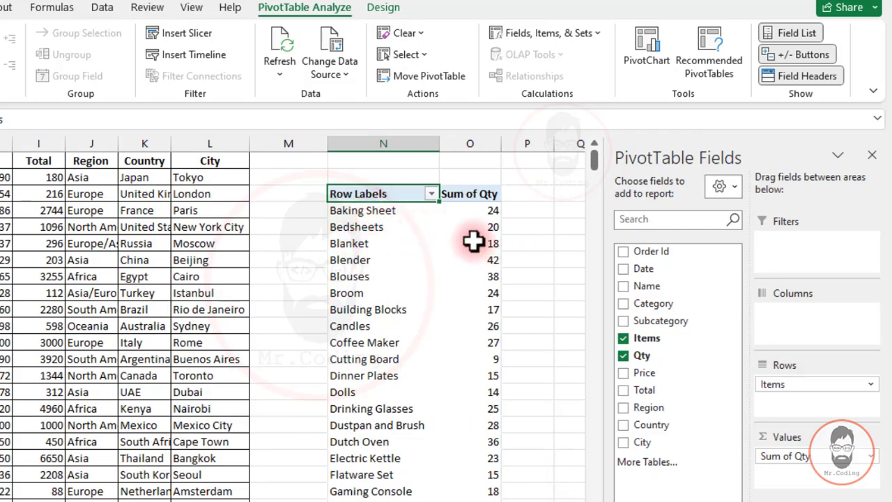
- Rename the PivotTable's Row Labels header to "Items"
{"action": "mouse_move", "coordinate": [485, 225]}
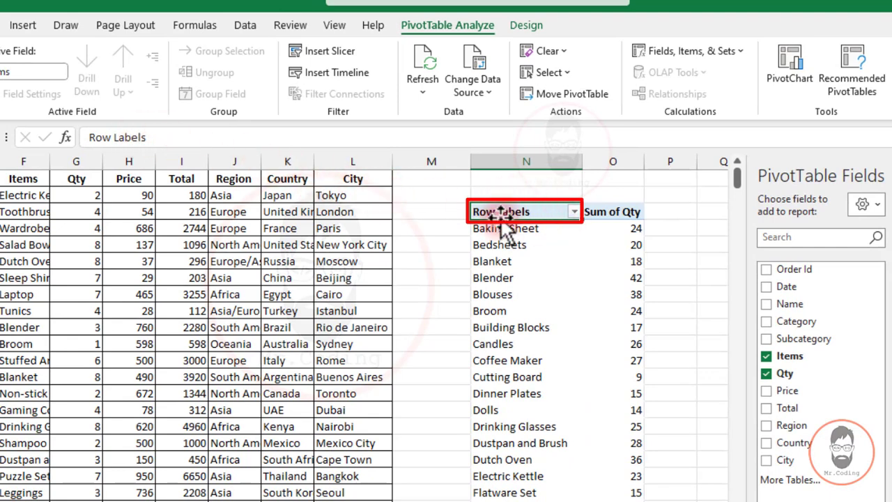
{"action": "left_click_drag", "start_coordinate": [164, 137], "coordinate": [52, 137]}
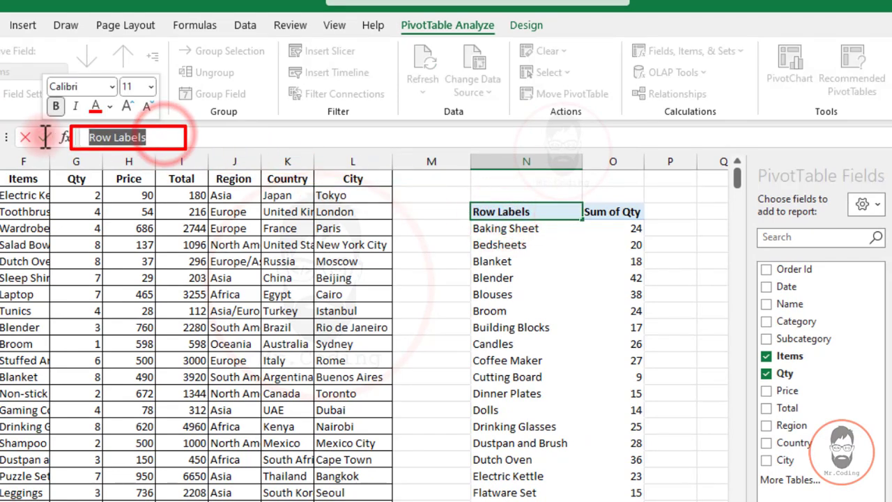
{"action": "key", "text": "BackSpace"}
{"action": "type", "text": "Items"}
{"action": "key", "text": "Return"}
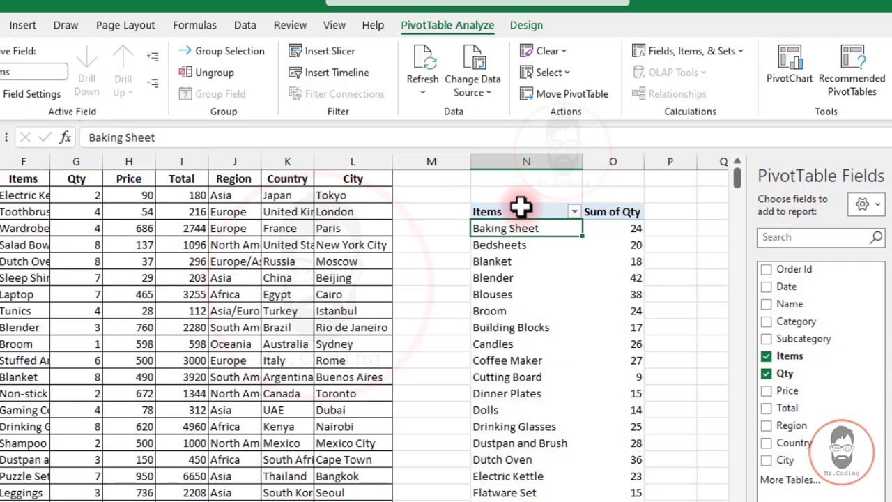
- Rename the Sum of Qty header to "Total Sales Qty" and fit column O's width to it
{"action": "left_click", "coordinate": [620, 214]}
{"action": "left_click_drag", "start_coordinate": [181, 132], "coordinate": [18, 136]}
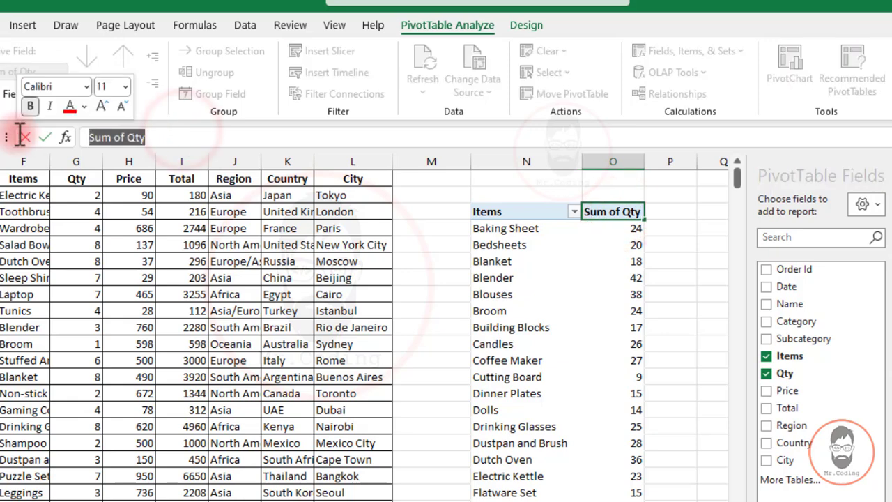
{"action": "type", "text": "Total Sales Qty"}
{"action": "key", "text": "Return"}
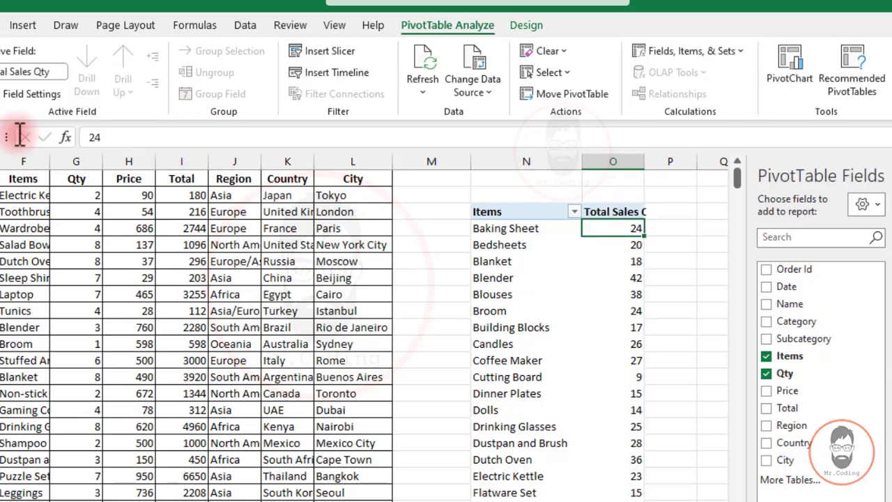
{"action": "double_click", "coordinate": [643, 161]}
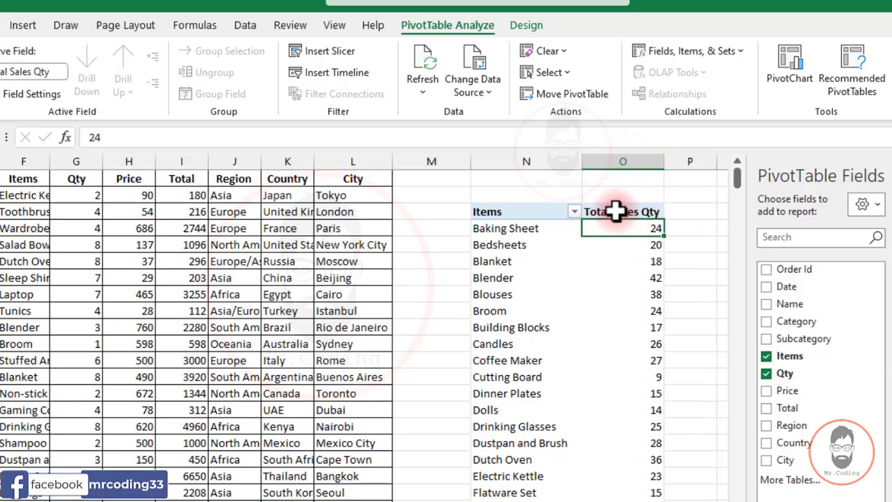
- Insert a Category slicer for the PivotTable, place it directly beside the Total Sales Qty column and make it taller
{"action": "scroll", "coordinate": [359, 328], "scroll_direction": "right", "scroll_amount": 5}
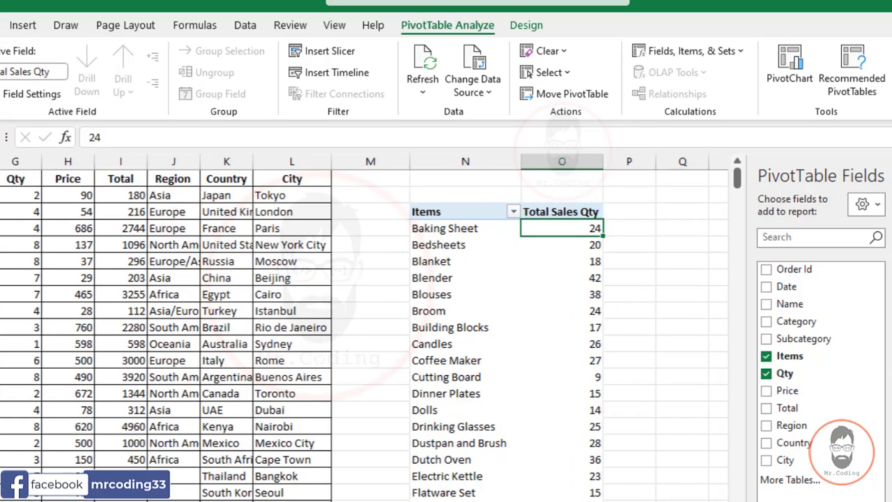
{"action": "scroll", "coordinate": [651, 439], "scroll_direction": "right", "scroll_amount": 1}
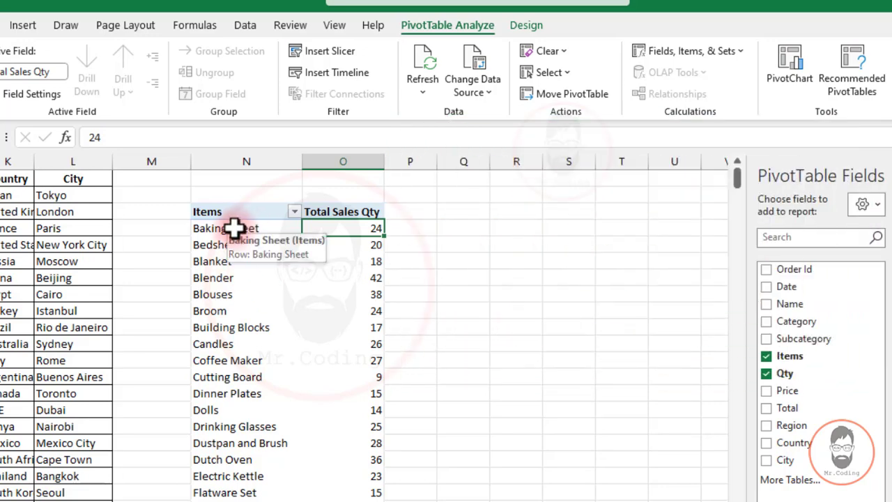
{"action": "left_click", "coordinate": [235, 228]}
{"action": "left_click", "coordinate": [330, 50]}
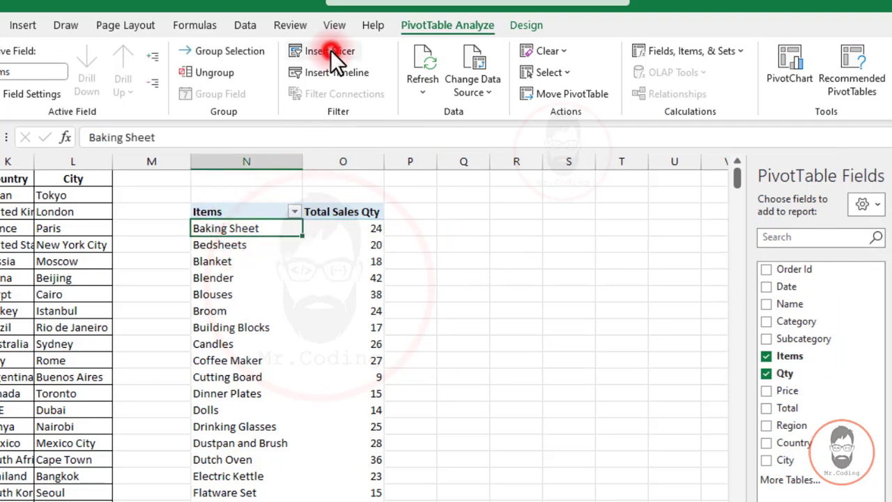
{"action": "left_click", "coordinate": [305, 153]}
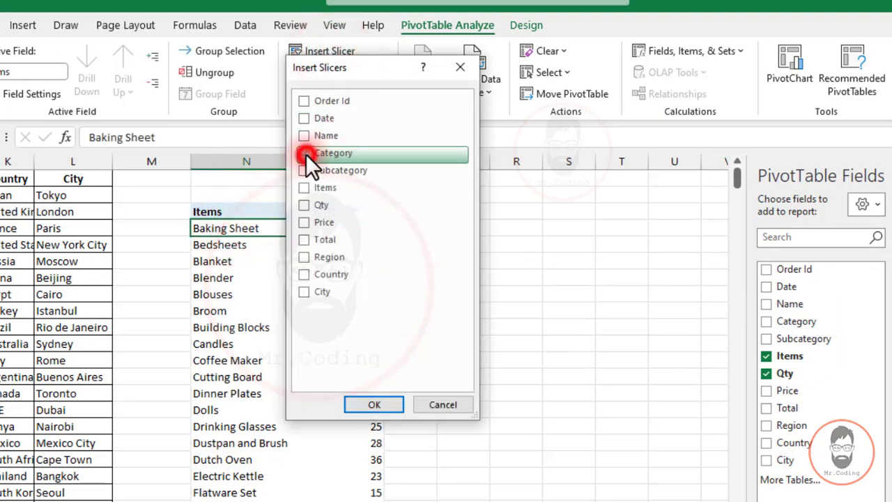
{"action": "left_click", "coordinate": [385, 403]}
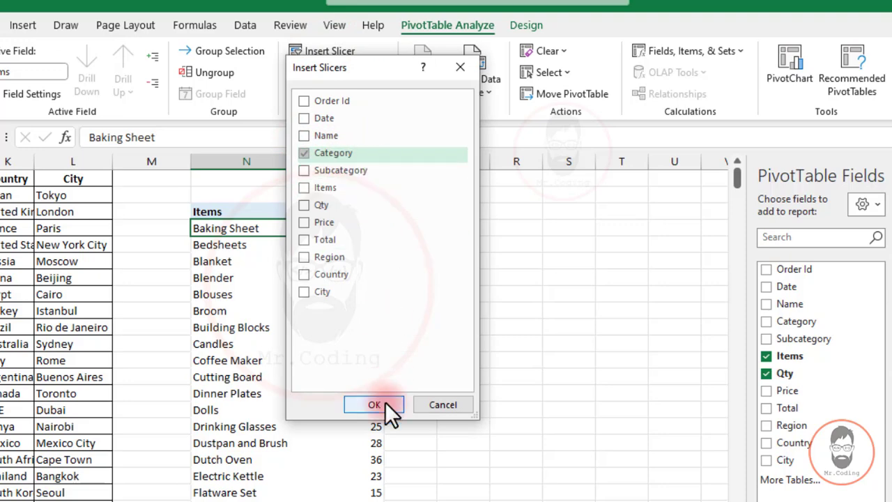
{"action": "left_click_drag", "start_coordinate": [424, 252], "coordinate": [477, 211]}
{"action": "left_click_drag", "start_coordinate": [468, 420], "coordinate": [454, 479]}
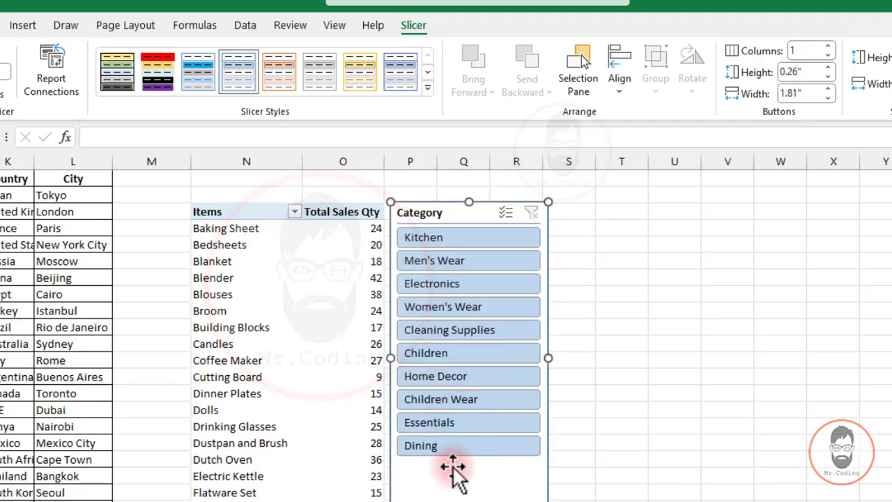
- Insert a Region slicer for the PivotTable and place it beside the lower part of the Category slicer at a smaller size
{"action": "left_click", "coordinate": [222, 263]}
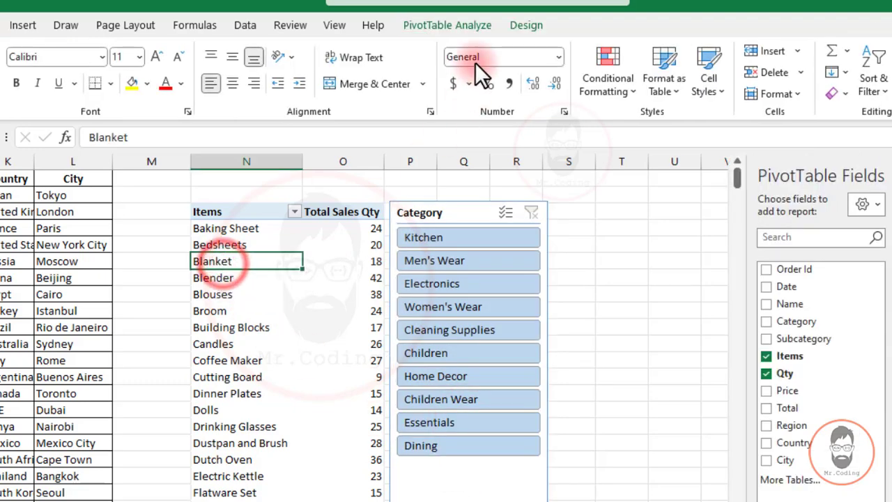
{"action": "left_click", "coordinate": [456, 25]}
{"action": "left_click", "coordinate": [338, 49]}
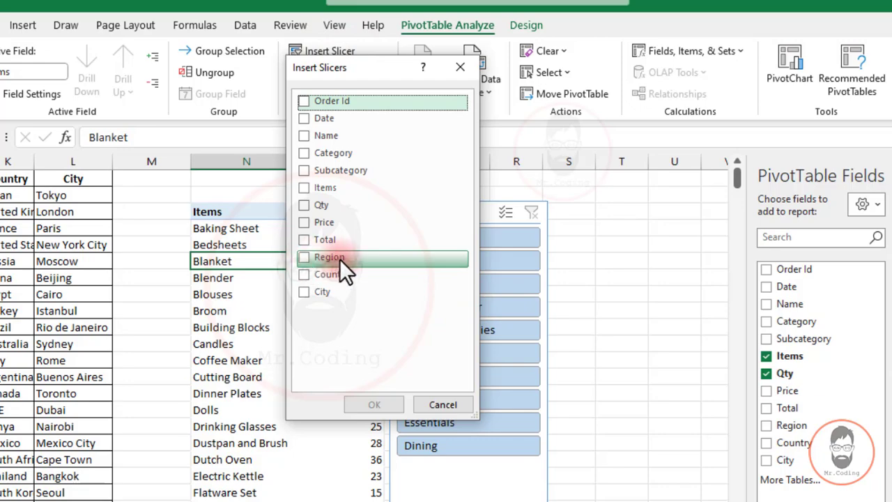
{"action": "left_click", "coordinate": [304, 257]}
{"action": "left_click", "coordinate": [374, 404]}
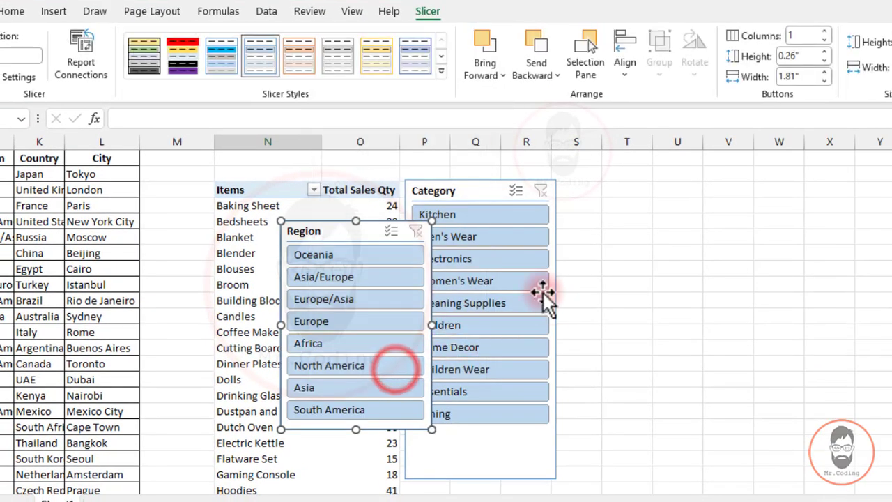
{"action": "left_click_drag", "start_coordinate": [352, 236], "coordinate": [631, 328]}
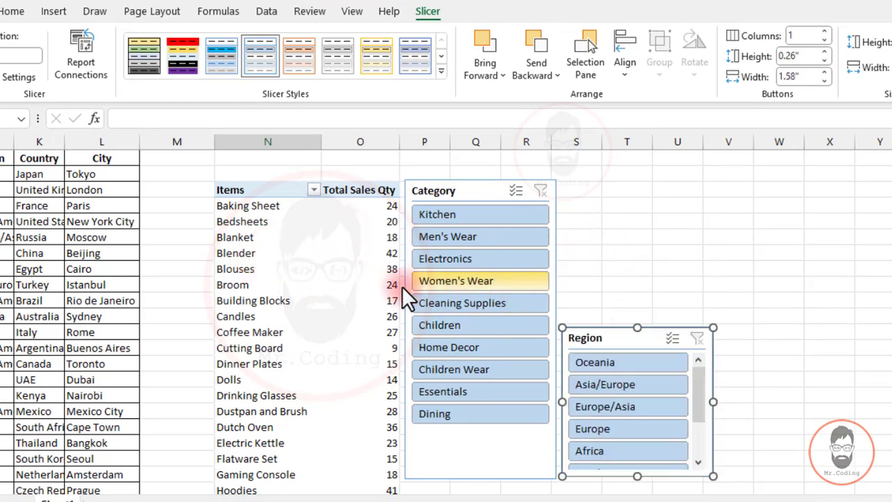
- Insert a Date timeline for the PivotTable and place it beside the Category slicer, above the Region slicer
{"action": "left_click", "coordinate": [246, 255]}
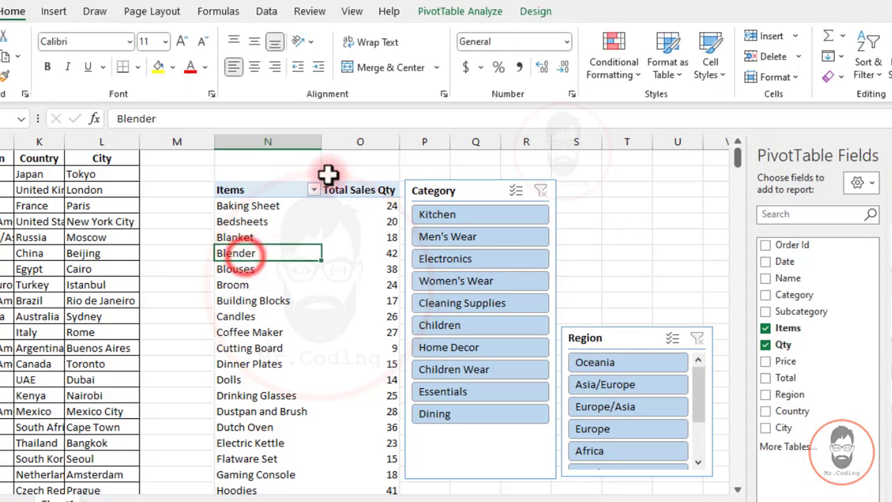
{"action": "left_click", "coordinate": [482, 14]}
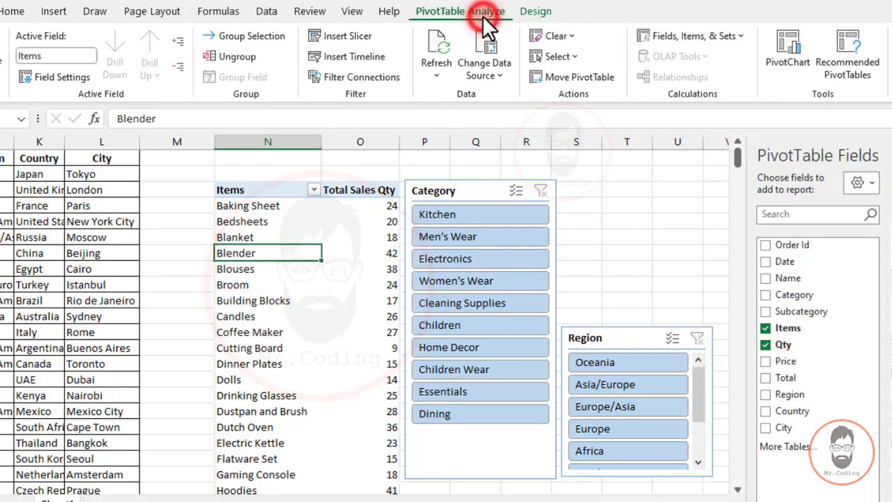
{"action": "left_click", "coordinate": [343, 59]}
{"action": "left_click", "coordinate": [350, 143]}
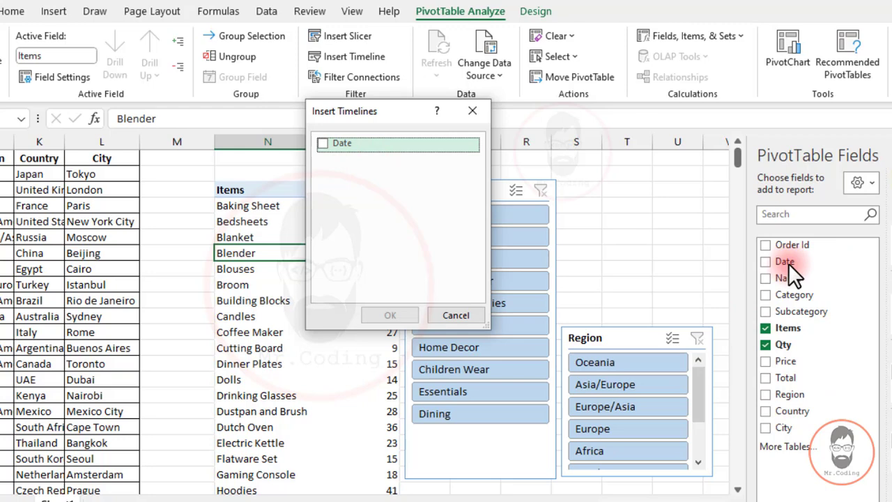
{"action": "left_click", "coordinate": [321, 142]}
{"action": "left_click", "coordinate": [390, 314]}
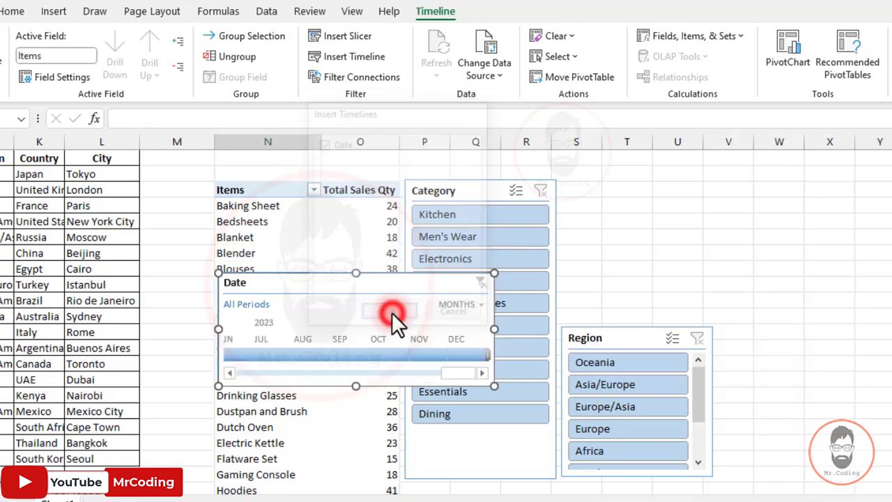
{"action": "left_click_drag", "start_coordinate": [392, 314], "coordinate": [600, 197]}
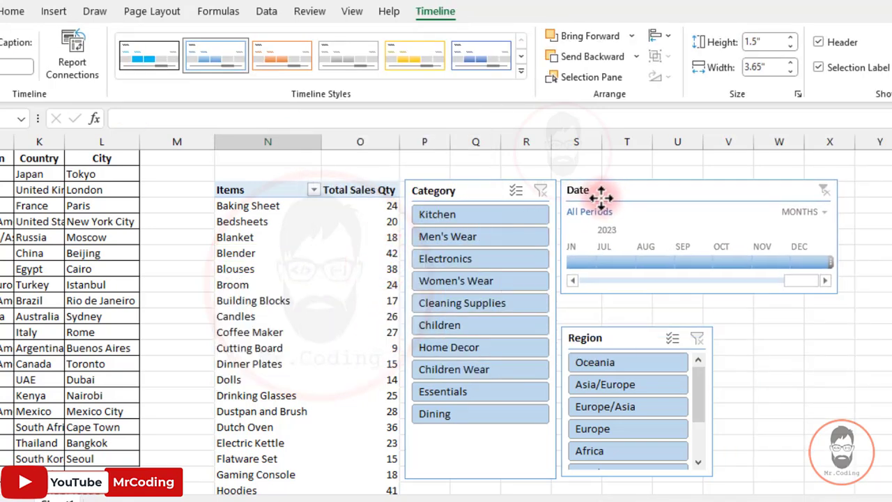
- Narrow the Date timeline to about 2.44", scroll it back to the start of 2020 and switch its time level to Quarters
{"action": "left_click_drag", "start_coordinate": [834, 235], "coordinate": [745, 235]}
{"action": "left_click_drag", "start_coordinate": [717, 277], "coordinate": [574, 279]}
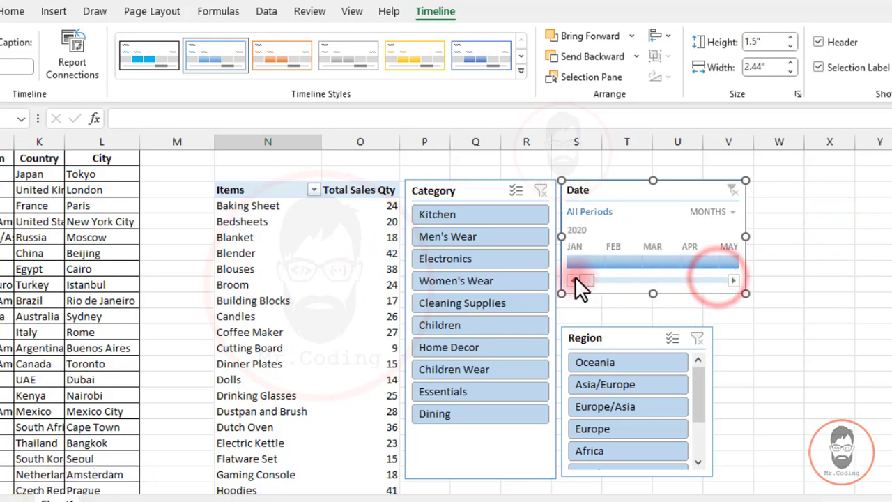
{"action": "left_click", "coordinate": [707, 211]}
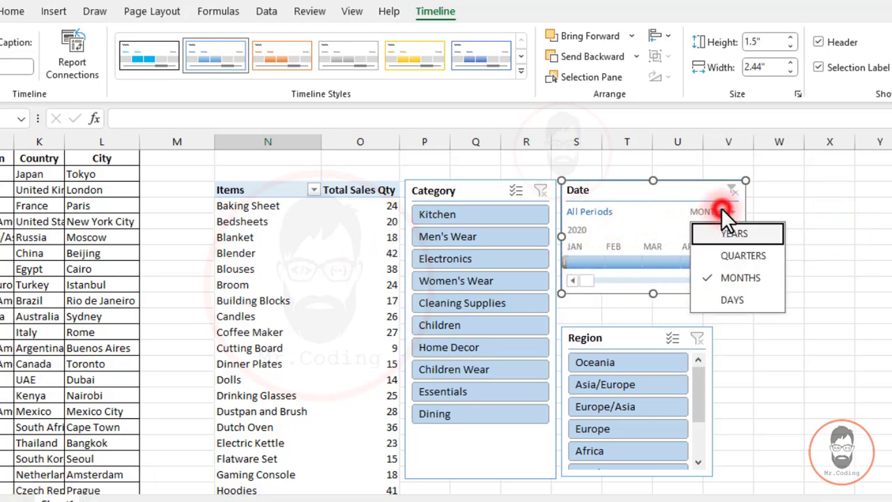
{"action": "left_click", "coordinate": [740, 252]}
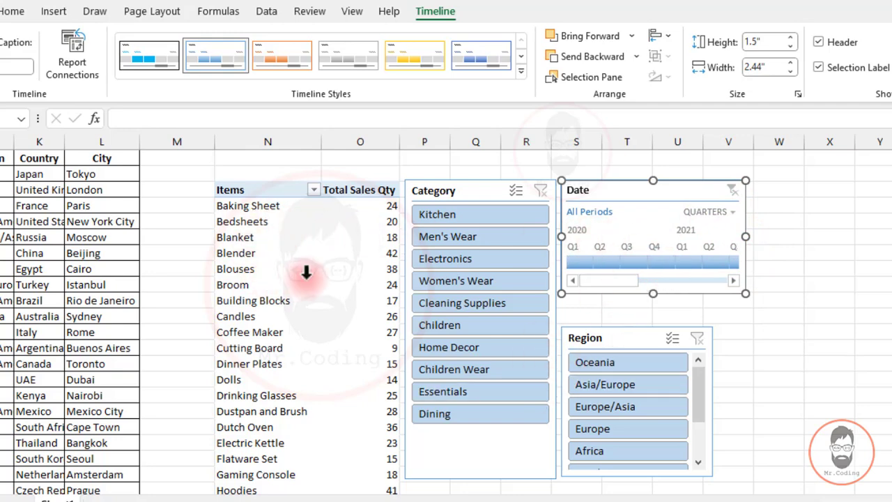
- Try filtering the PivotTable by Q4 2020 and by the Men's Wear category, and clear the timeline and slicer filters again
{"action": "left_click", "coordinate": [655, 262]}
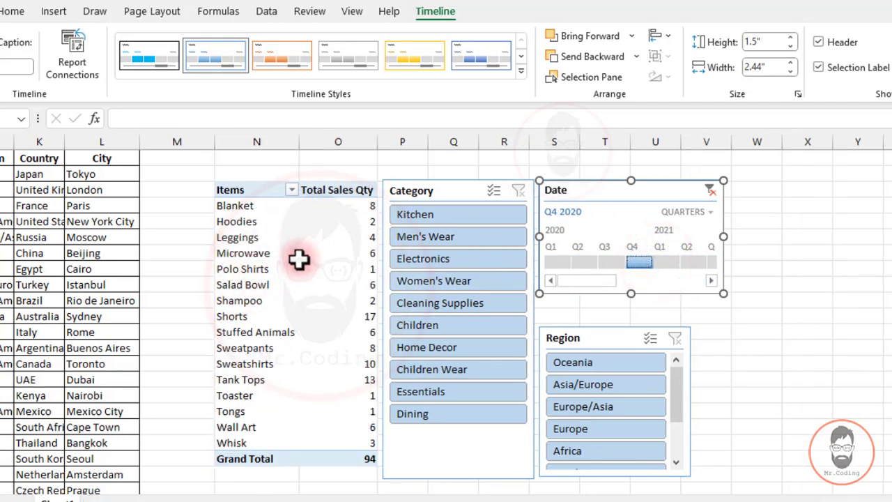
{"action": "left_click", "coordinate": [419, 231]}
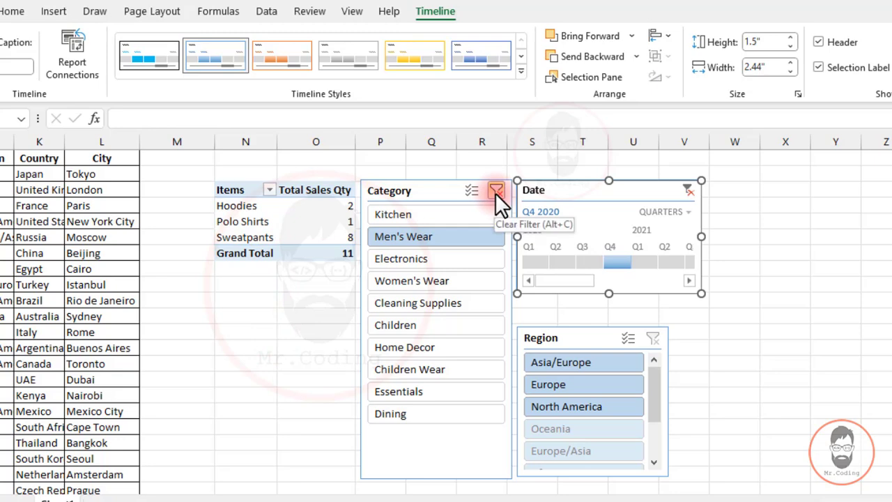
{"action": "left_click", "coordinate": [495, 193]}
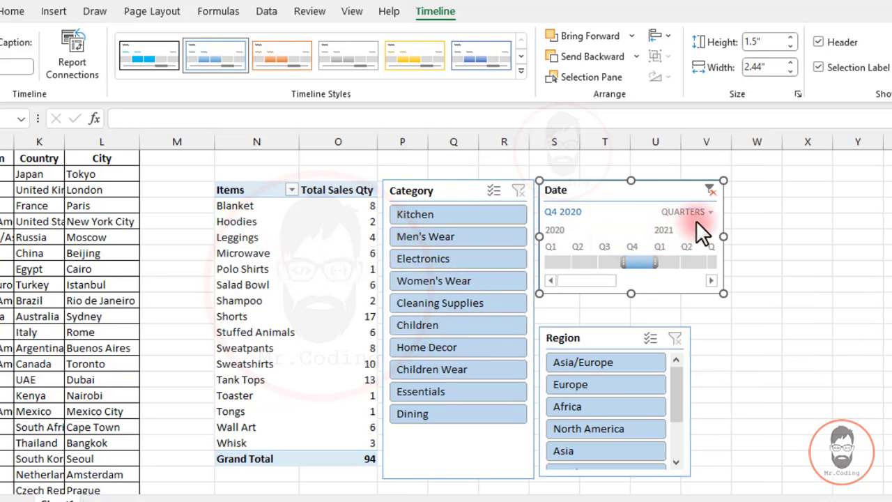
{"action": "left_click", "coordinate": [708, 190]}
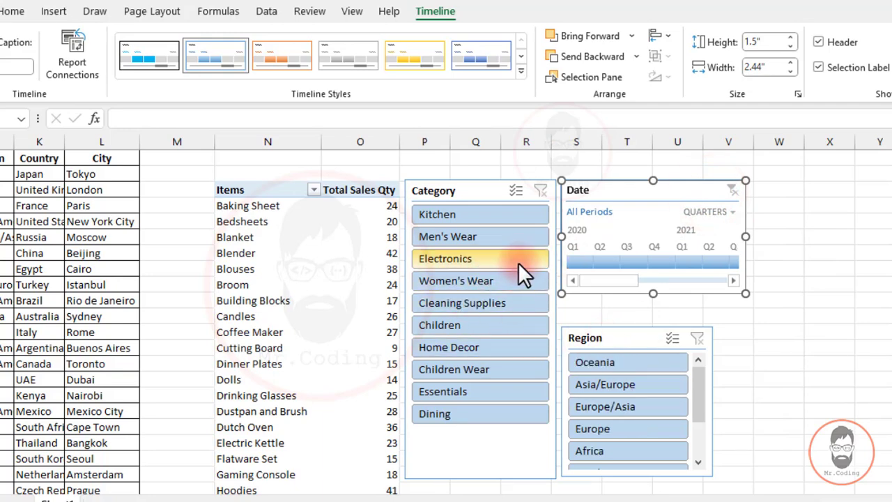
{"action": "left_click", "coordinate": [446, 239]}
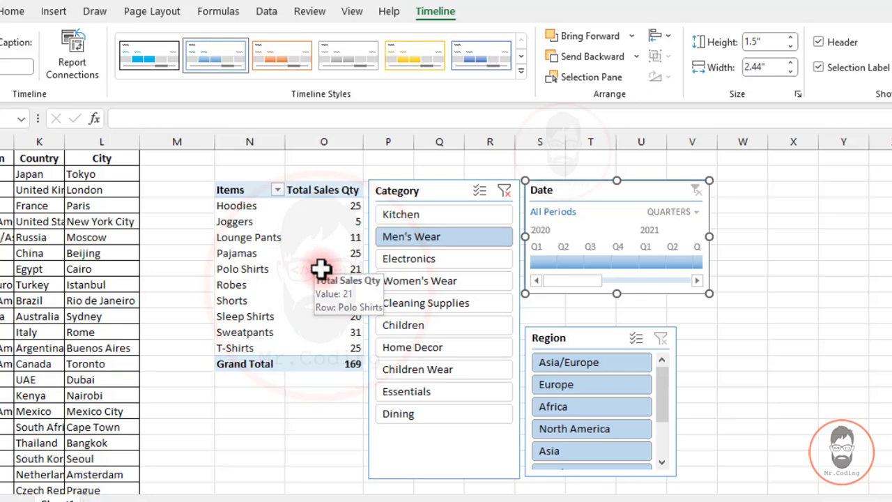
{"action": "left_click", "coordinate": [504, 191]}
- Turn off Autofit column widths on update in the options of the Items PivotTable
{"action": "left_click", "coordinate": [360, 253]}
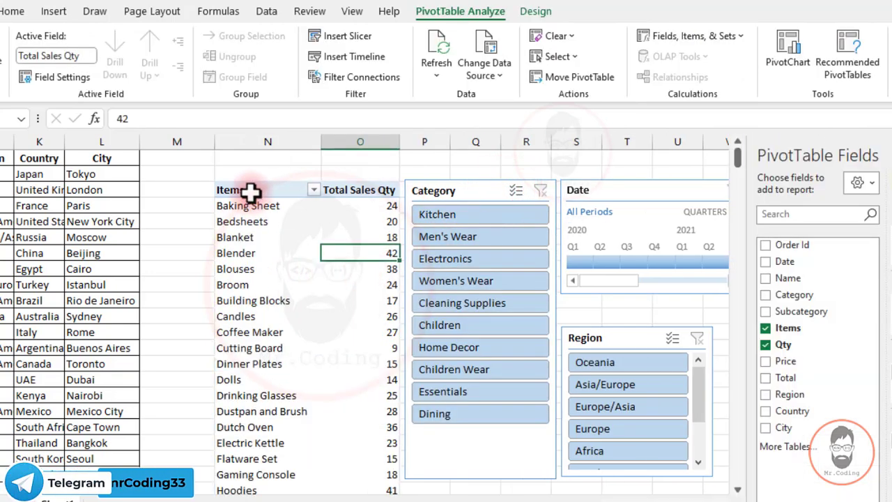
{"action": "right_click", "coordinate": [250, 191]}
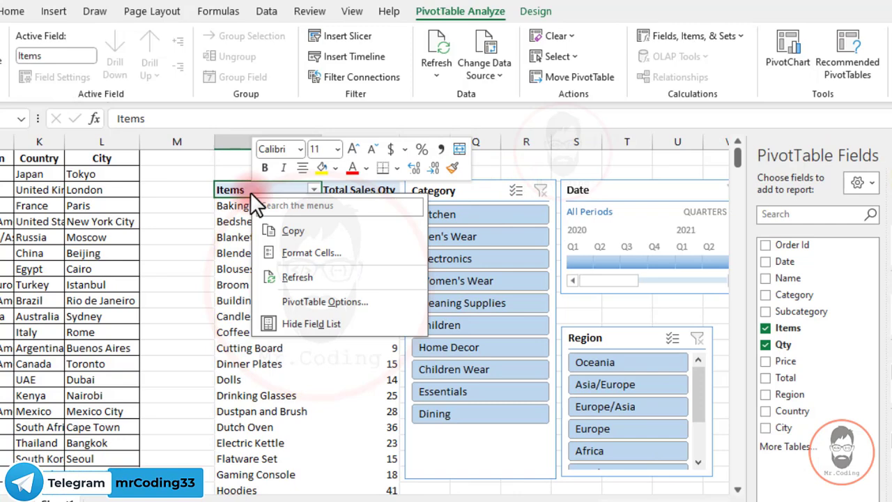
{"action": "left_click", "coordinate": [311, 298]}
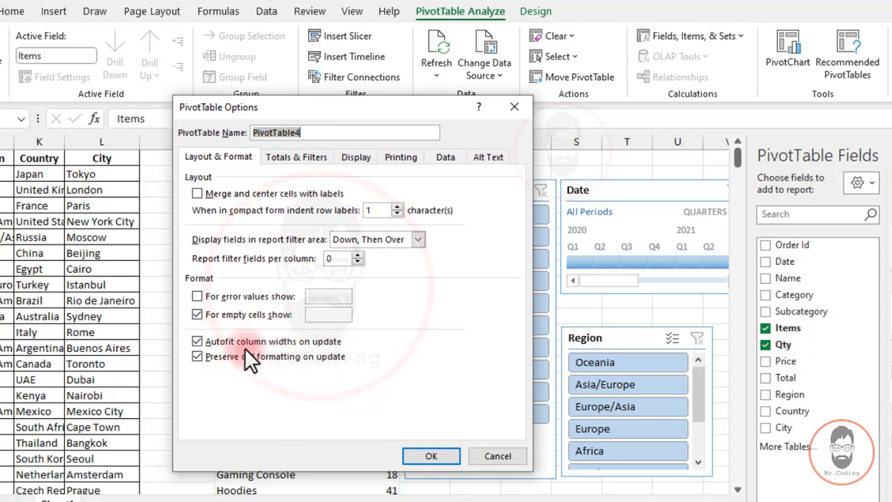
{"action": "left_click", "coordinate": [197, 342]}
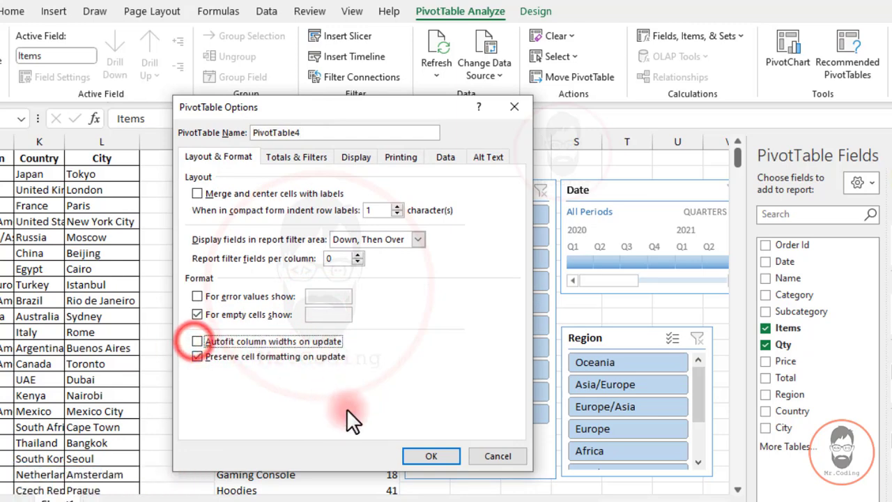
{"action": "left_click", "coordinate": [434, 457]}
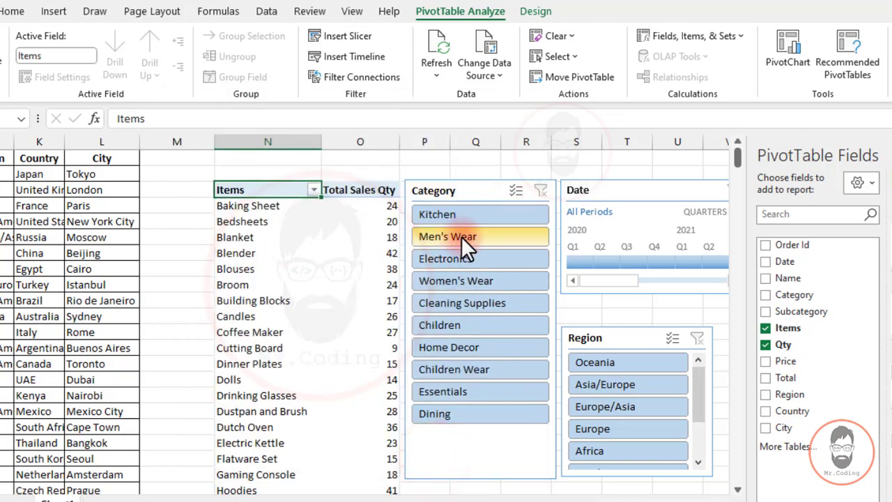
- Test the Category slicer by filtering to different categories in turn, including Men's Wear, Kitchen, Women's Wear, Cleaning Supplies, Children and Electronics
{"action": "left_click", "coordinate": [466, 236]}
{"action": "left_click", "coordinate": [469, 260]}
{"action": "left_click", "coordinate": [449, 325]}
{"action": "left_click", "coordinate": [520, 171]}
{"action": "left_click", "coordinate": [469, 240]}
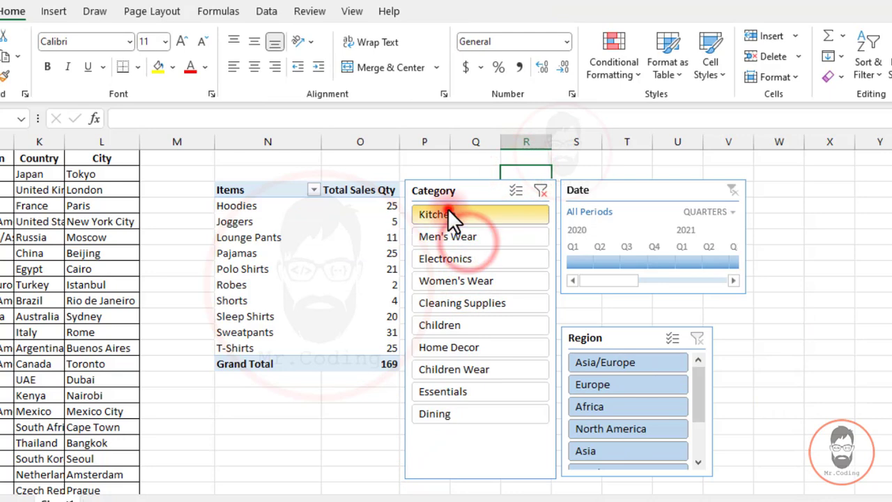
{"action": "left_click", "coordinate": [447, 214]}
{"action": "left_click", "coordinate": [454, 258]}
{"action": "left_click", "coordinate": [452, 281]}
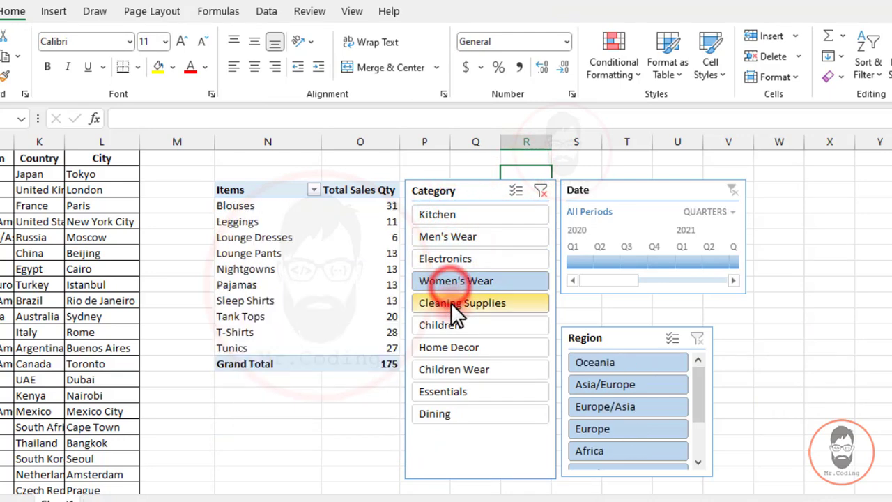
{"action": "left_click", "coordinate": [451, 302]}
{"action": "left_click", "coordinate": [450, 325]}
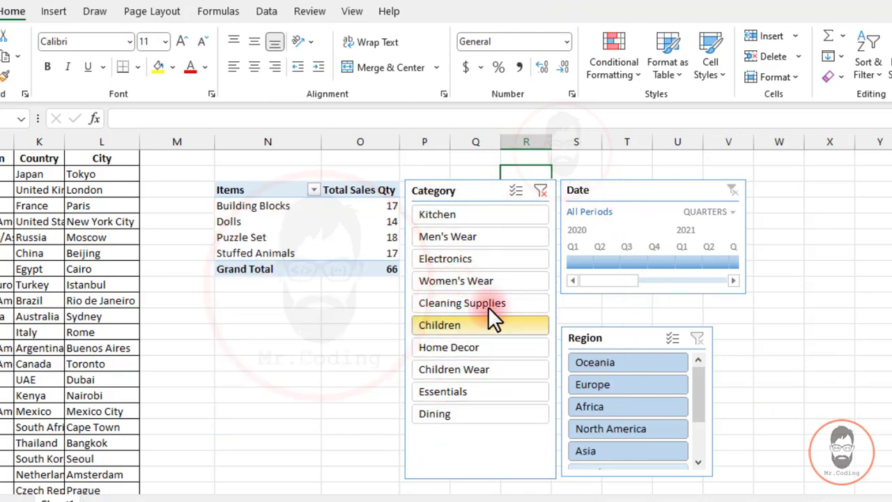
{"action": "left_click", "coordinate": [475, 230]}
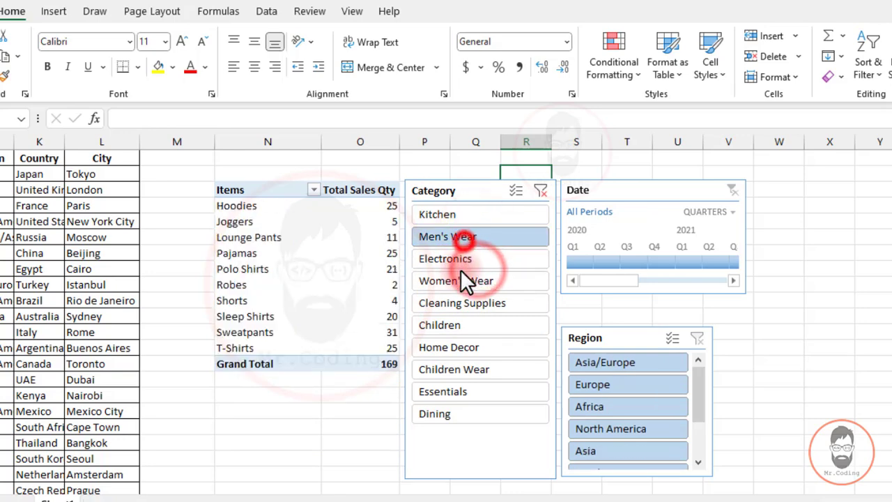
{"action": "left_click", "coordinate": [475, 281]}
{"action": "left_click", "coordinate": [452, 259]}
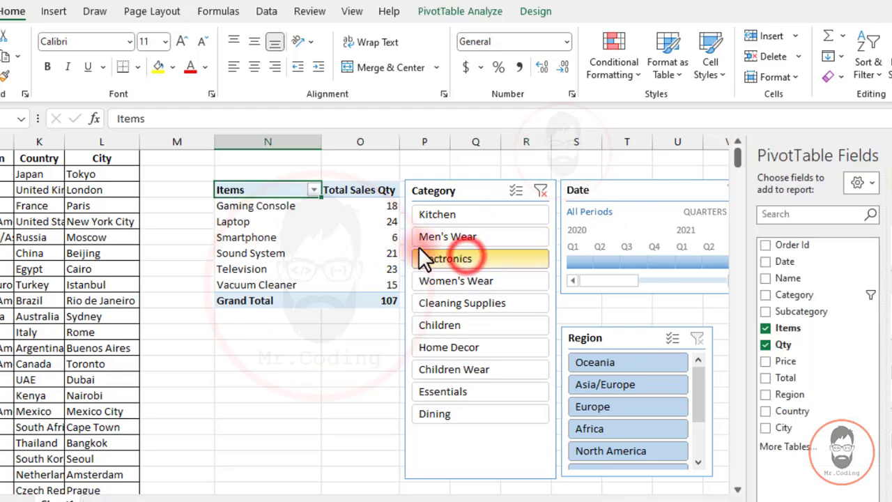
- Review the Layout & Format, Totals & Filters, Display, Printing, Data and Alt Text settings in PivotTable Options, and close them
{"action": "right_click", "coordinate": [251, 190]}
{"action": "left_click", "coordinate": [301, 300]}
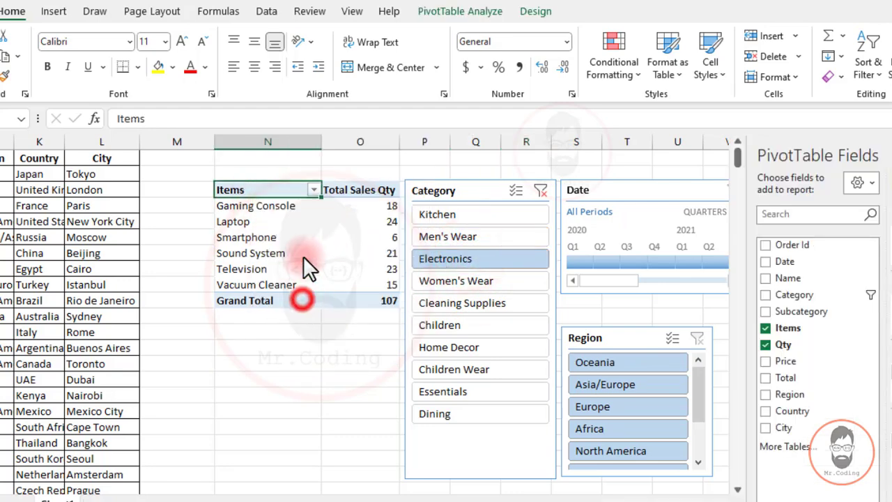
{"action": "left_click", "coordinate": [263, 166]}
{"action": "left_click", "coordinate": [303, 160]}
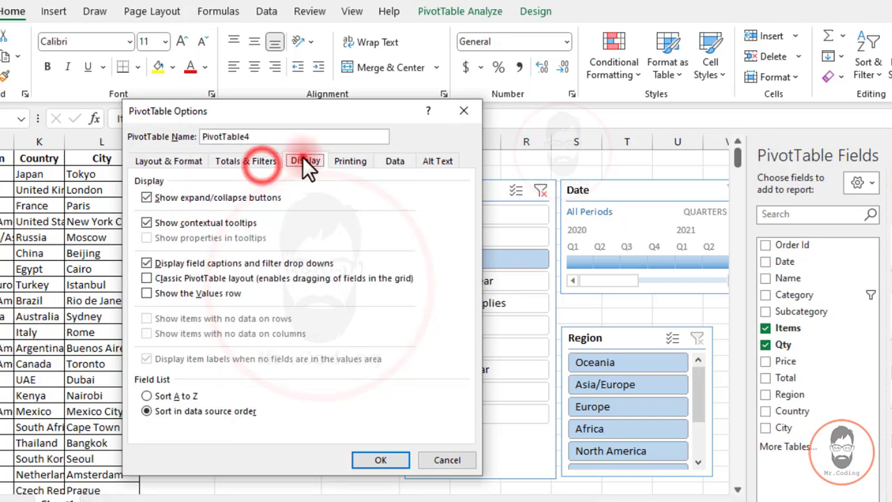
{"action": "left_click", "coordinate": [354, 161]}
{"action": "left_click", "coordinate": [393, 161]}
{"action": "left_click", "coordinate": [435, 160]}
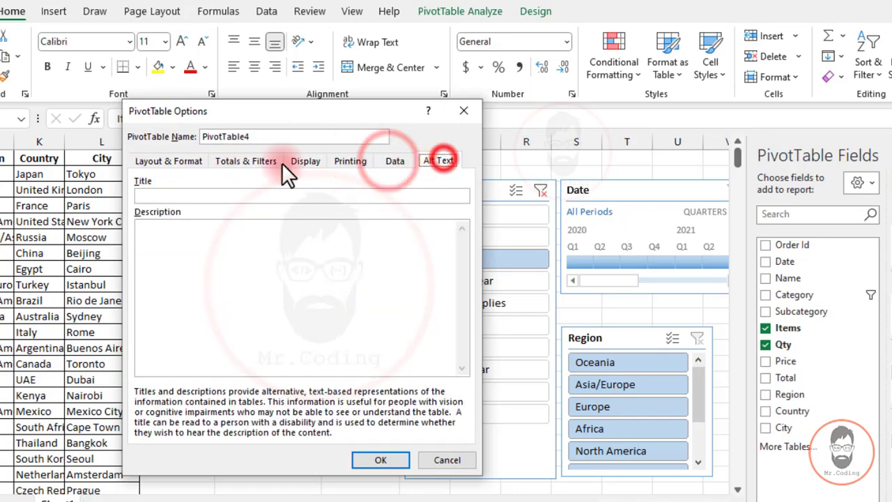
{"action": "left_click", "coordinate": [194, 158]}
{"action": "left_click", "coordinate": [250, 160]}
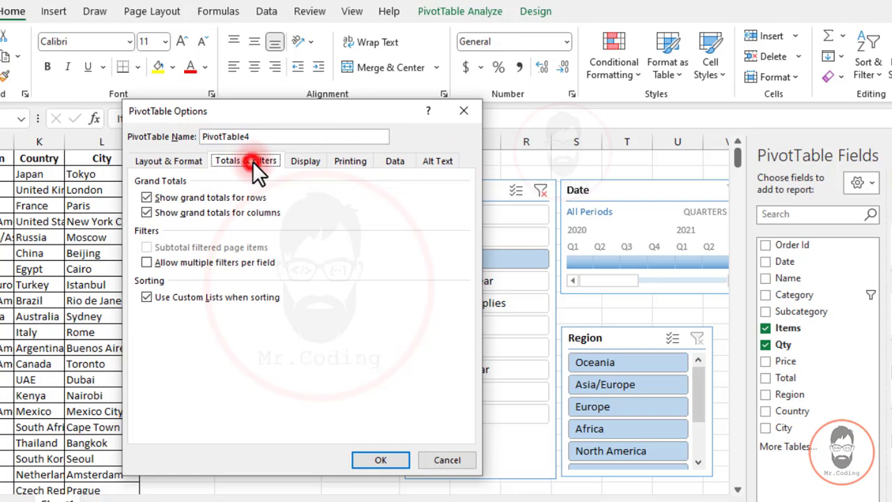
{"action": "left_click", "coordinate": [296, 161]}
{"action": "left_click", "coordinate": [341, 161]}
{"action": "left_click", "coordinate": [393, 164]}
{"action": "left_click", "coordinate": [440, 162]}
{"action": "left_click", "coordinate": [156, 160]}
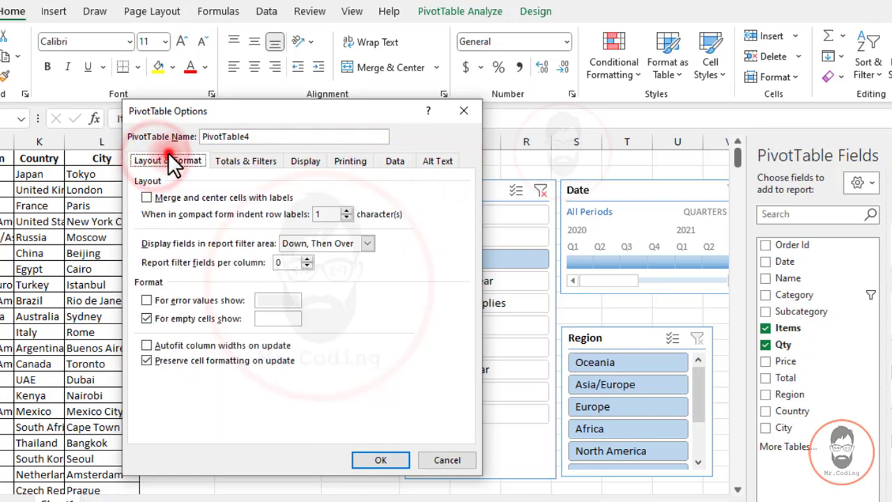
{"action": "left_click", "coordinate": [236, 161]}
{"action": "left_click", "coordinate": [304, 160]}
{"action": "left_click", "coordinate": [351, 160]}
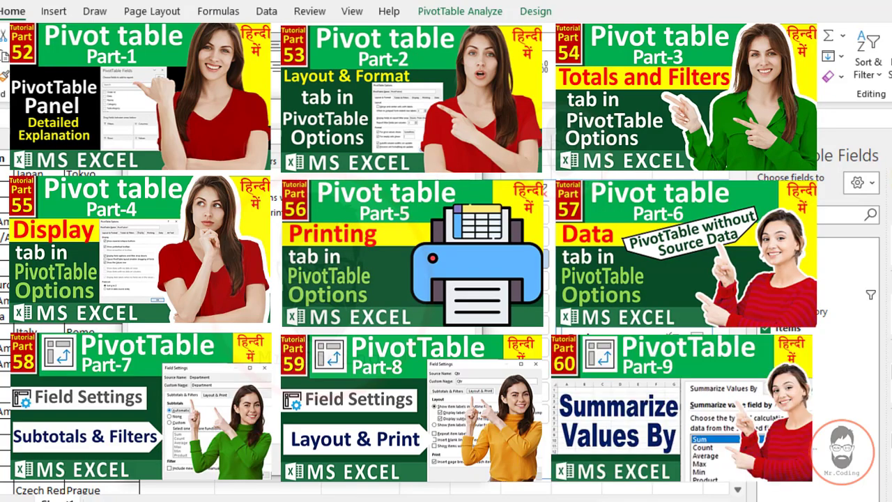
{"action": "left_click", "coordinate": [171, 161]}
{"action": "left_click", "coordinate": [229, 161]}
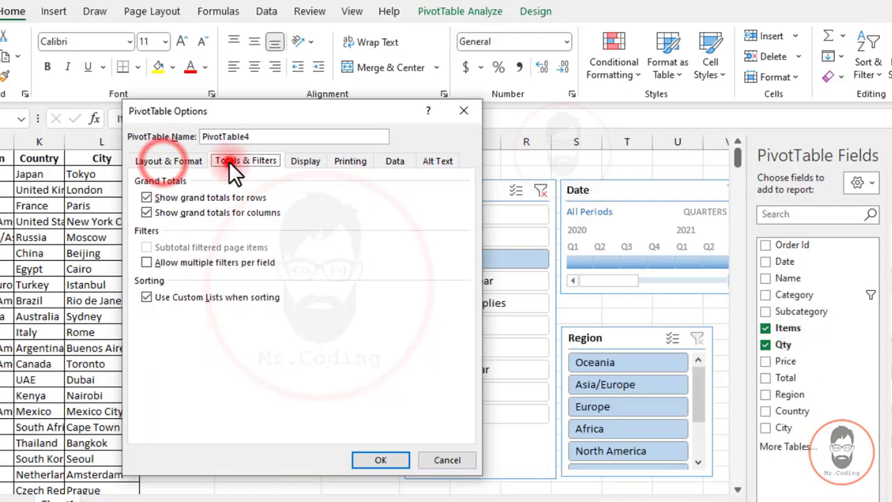
{"action": "left_click", "coordinate": [466, 114]}
{"action": "left_click", "coordinate": [350, 358]}
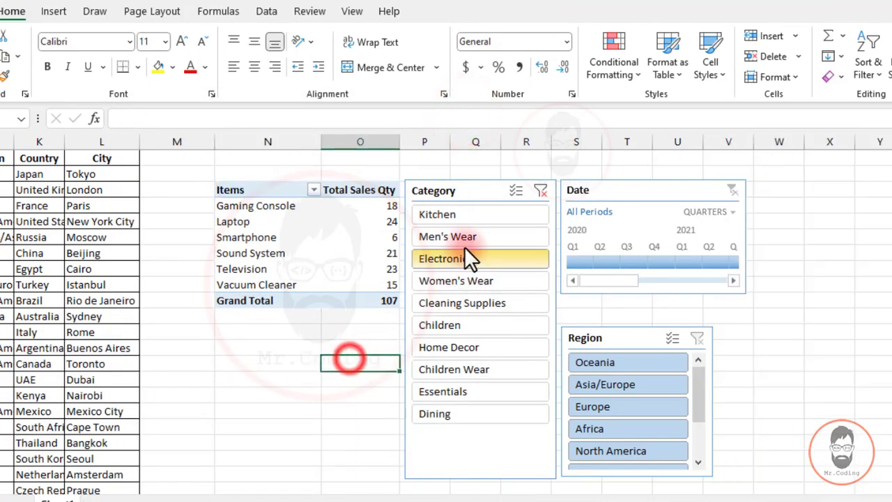
- Try a few more categories in the Category slicer and leave the PivotTable filtered to Children
{"action": "left_click", "coordinate": [465, 216]}
{"action": "left_click", "coordinate": [454, 258]}
{"action": "left_click", "coordinate": [616, 204]}
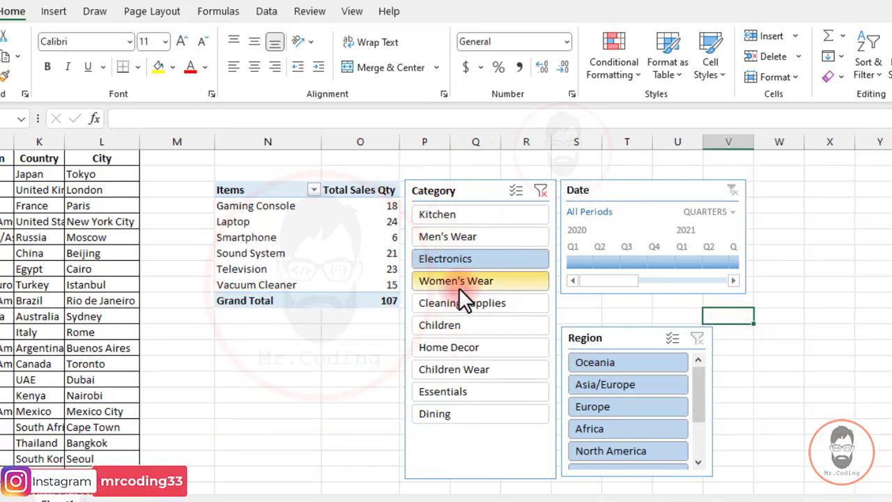
{"action": "left_click", "coordinate": [455, 301]}
{"action": "left_click", "coordinate": [453, 326]}
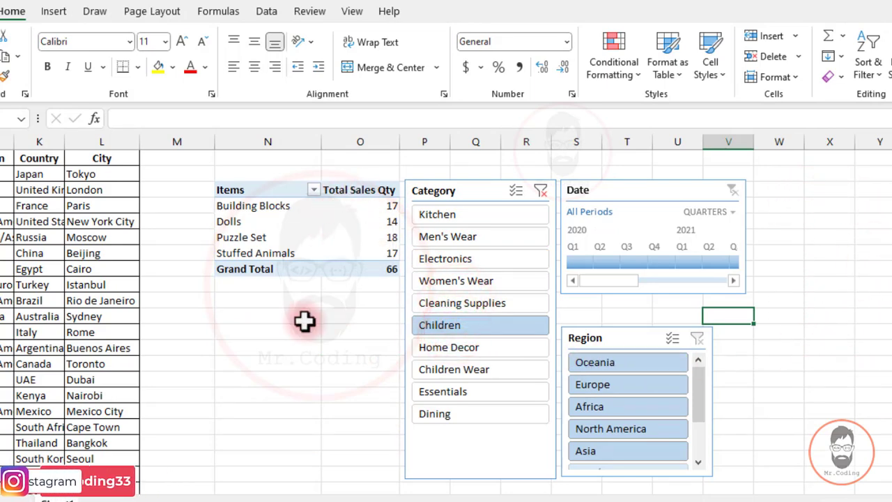
- Create a second PivotTable from the whole order data range A1:L349, placed in the existing worksheet at cell W3 beside the timeline
{"action": "scroll", "coordinate": [717, 462], "scroll_direction": "left", "scroll_amount": 5}
{"action": "left_click", "coordinate": [204, 284]}
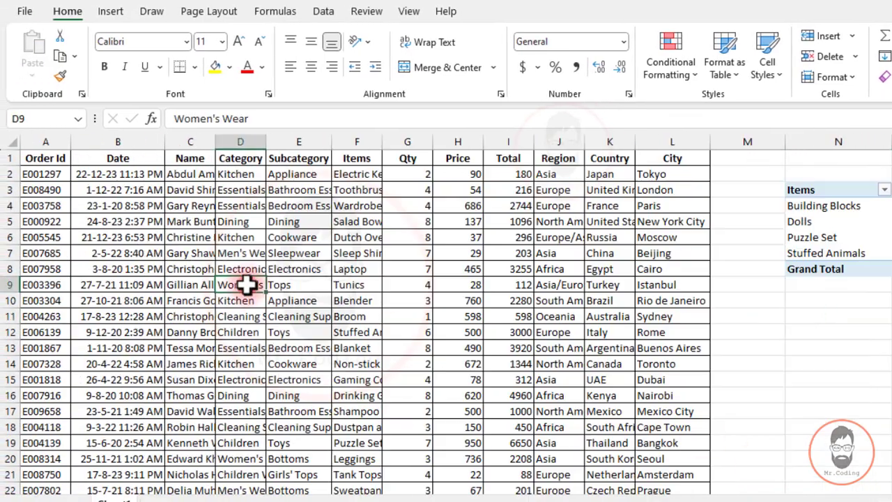
{"action": "key", "text": "ctrl+a"}
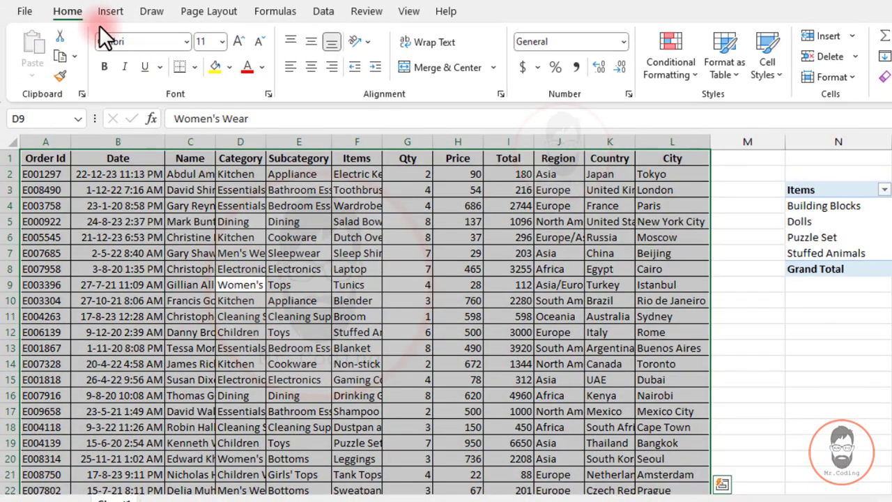
{"action": "left_click", "coordinate": [110, 12]}
{"action": "left_click", "coordinate": [42, 38]}
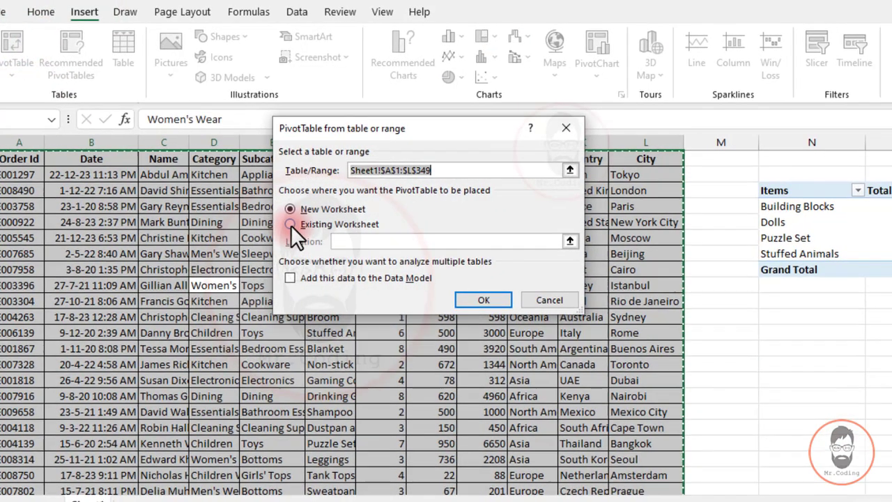
{"action": "left_click", "coordinate": [319, 224]}
{"action": "left_click_drag", "start_coordinate": [710, 496], "coordinate": [722, 492]}
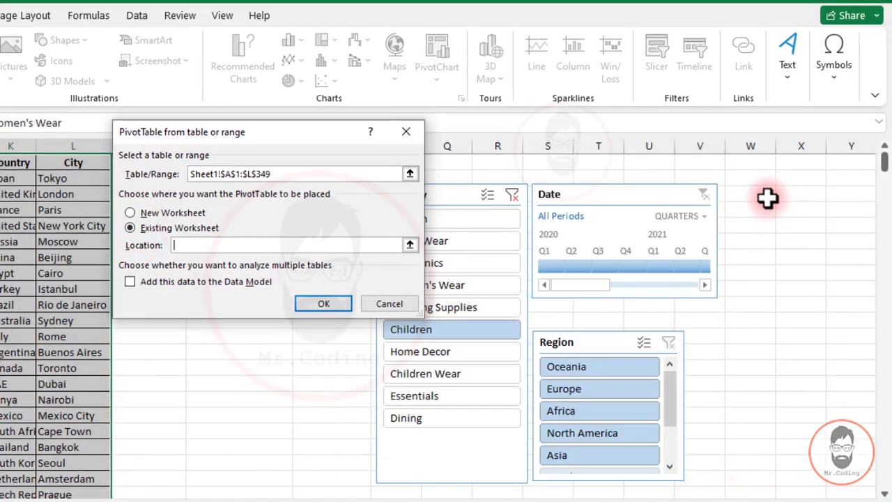
{"action": "left_click", "coordinate": [339, 301]}
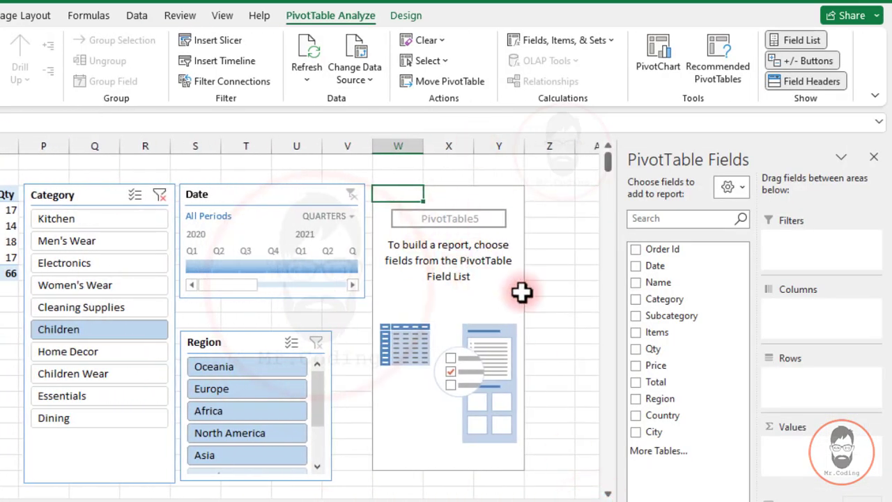
- Add Country to the rows and Total to the values of the new PivotTable
{"action": "left_click_drag", "start_coordinate": [659, 421], "coordinate": [801, 389]}
{"action": "left_click_drag", "start_coordinate": [655, 381], "coordinate": [811, 453]}
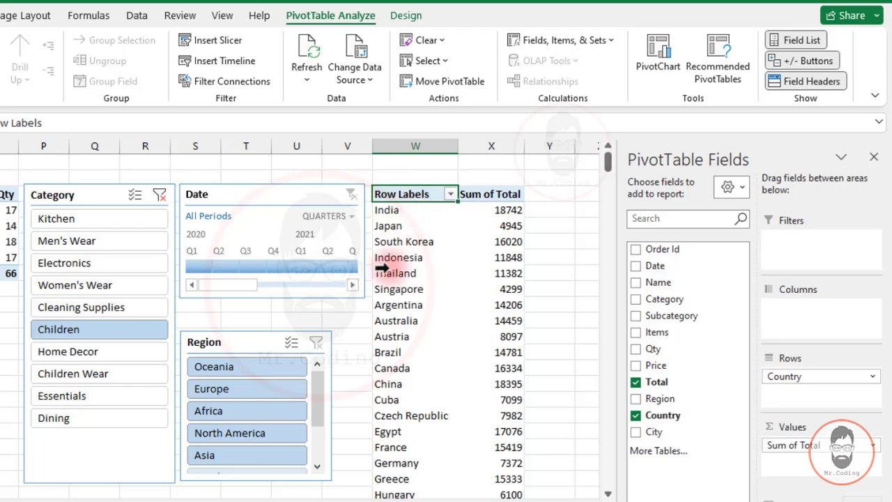
- Rename the Row Labels header of the second PivotTable to Country
{"action": "left_click", "coordinate": [407, 194]}
{"action": "left_click_drag", "start_coordinate": [46, 122], "coordinate": [19, 123]}
{"action": "left_click_drag", "start_coordinate": [204, 127], "coordinate": [149, 127]}
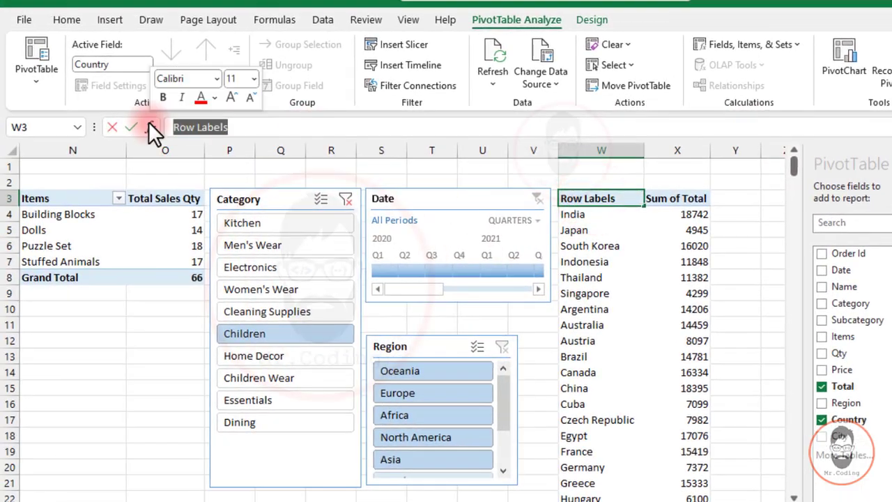
{"action": "key", "text": "BackSpace"}
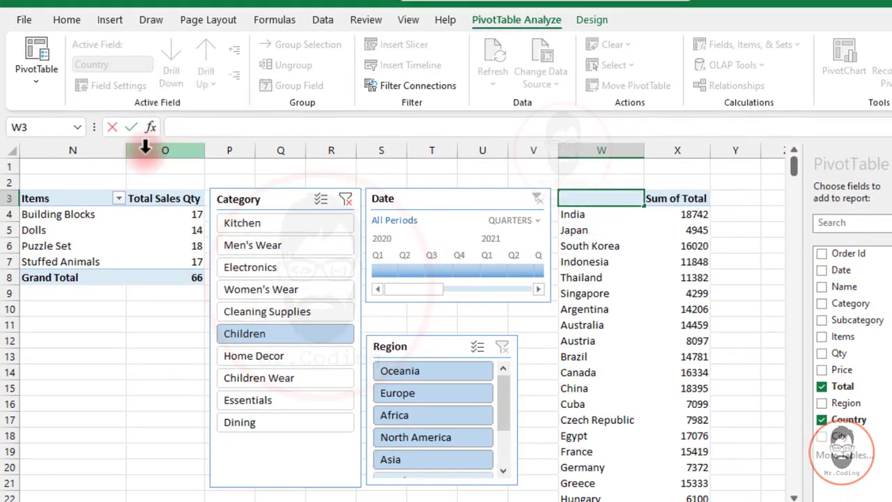
{"action": "key", "text": "Return"}
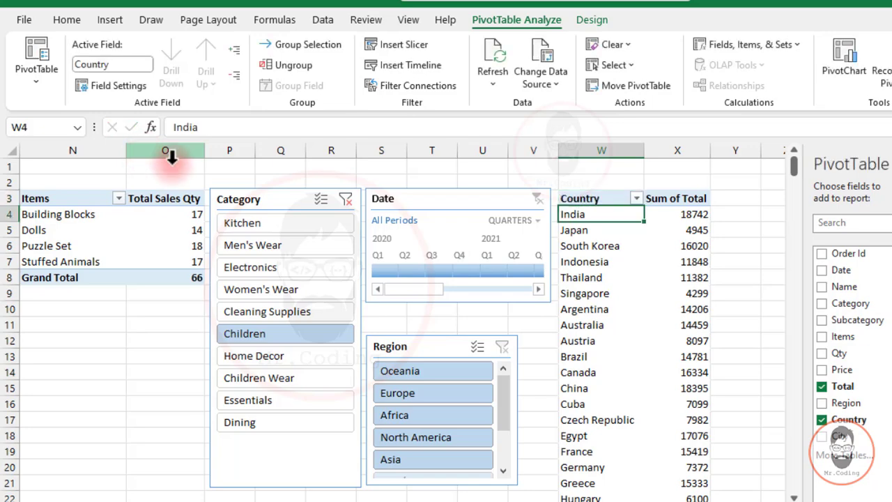
- Rename the Sum of Total header to Total Sales Amt, fit column X to its width, and close the field list
{"action": "left_click", "coordinate": [680, 200]}
{"action": "left_click_drag", "start_coordinate": [272, 127], "coordinate": [95, 146]}
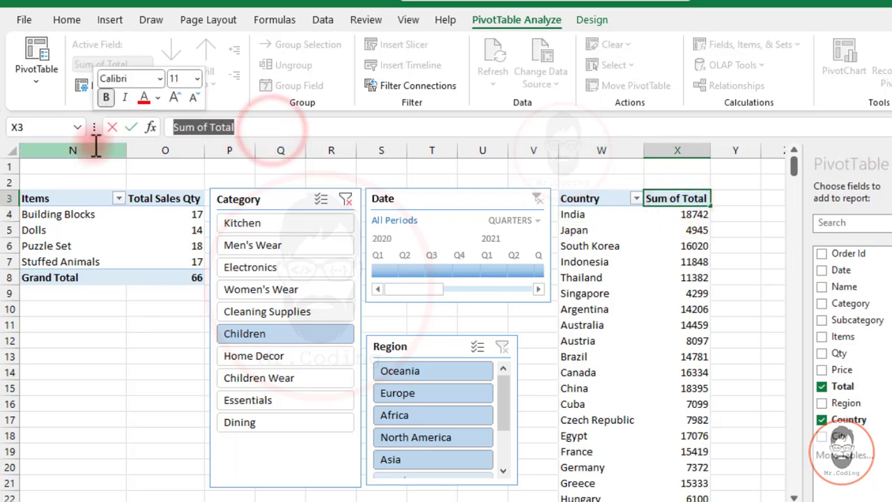
{"action": "key", "text": "Delete"}
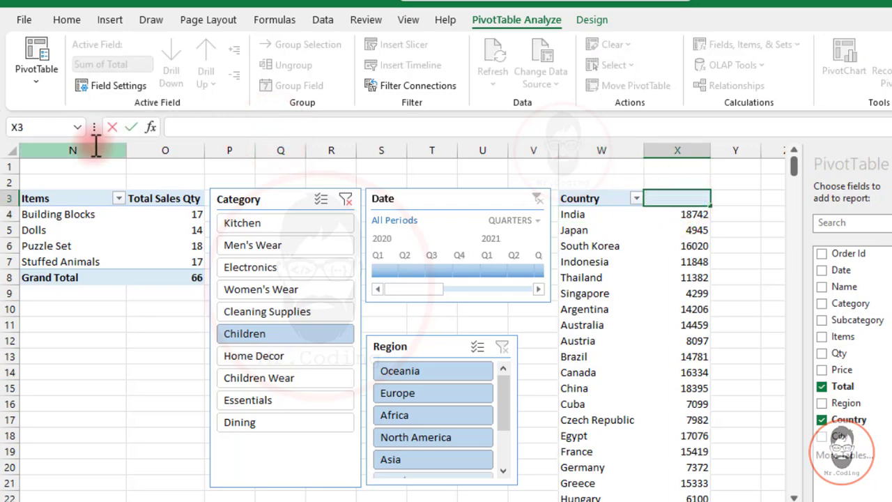
{"action": "key", "text": "Return"}
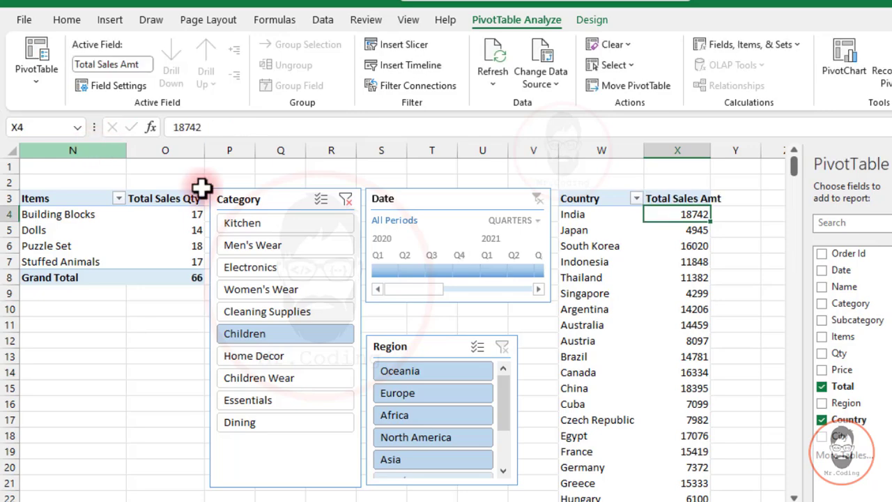
{"action": "double_click", "coordinate": [709, 144]}
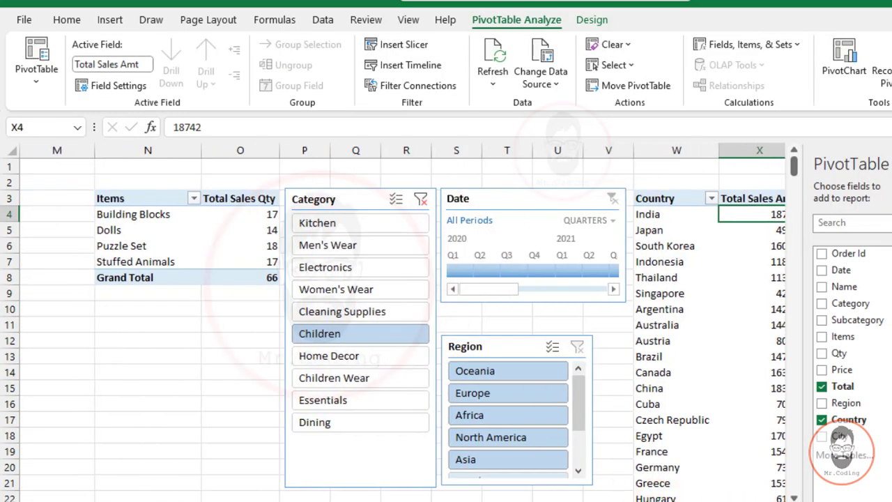
{"action": "left_click", "coordinate": [891, 163]}
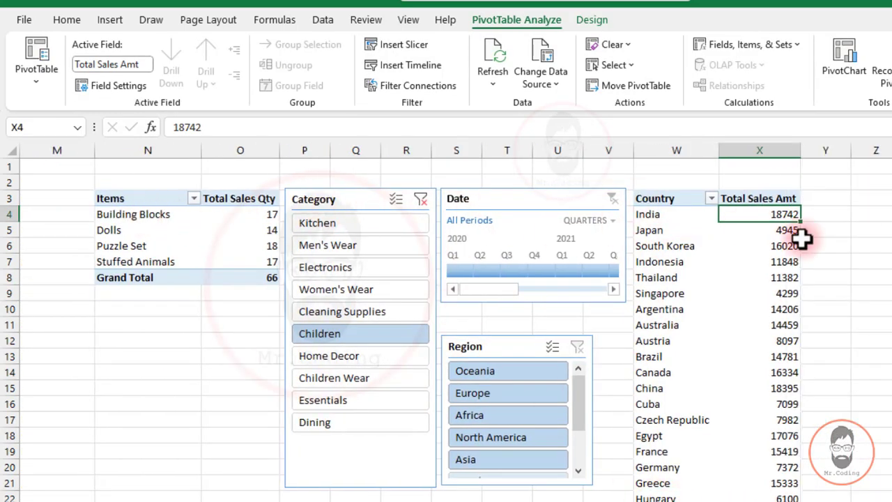
- Try several categories in the Category slicer, including Electronics, Kitchen and Children Wear, and clear the Category filter
{"action": "left_click", "coordinate": [347, 271]}
{"action": "left_click", "coordinate": [343, 225]}
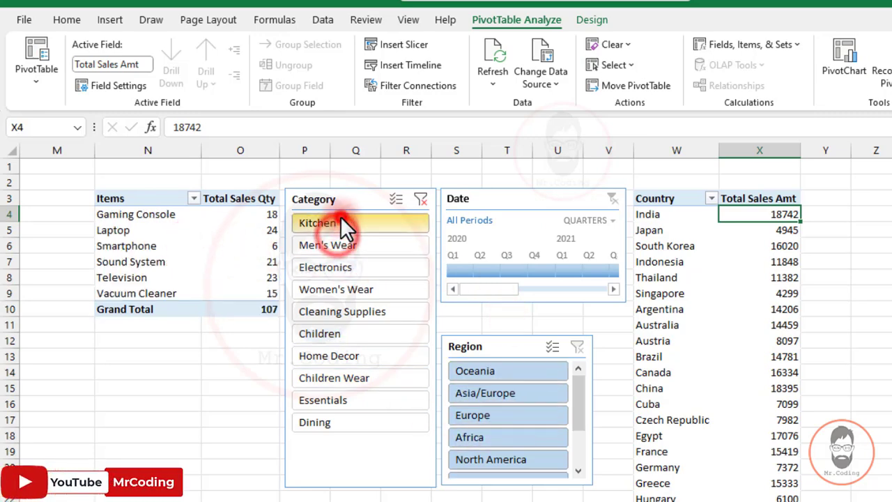
{"action": "left_click", "coordinate": [336, 245]}
{"action": "left_click", "coordinate": [335, 269]}
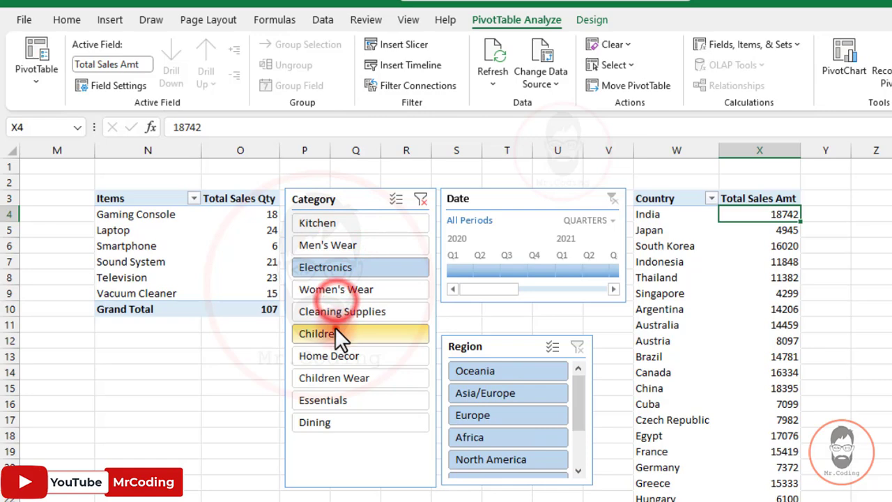
{"action": "left_click", "coordinate": [335, 333]}
{"action": "left_click", "coordinate": [340, 355]}
{"action": "left_click", "coordinate": [334, 378]}
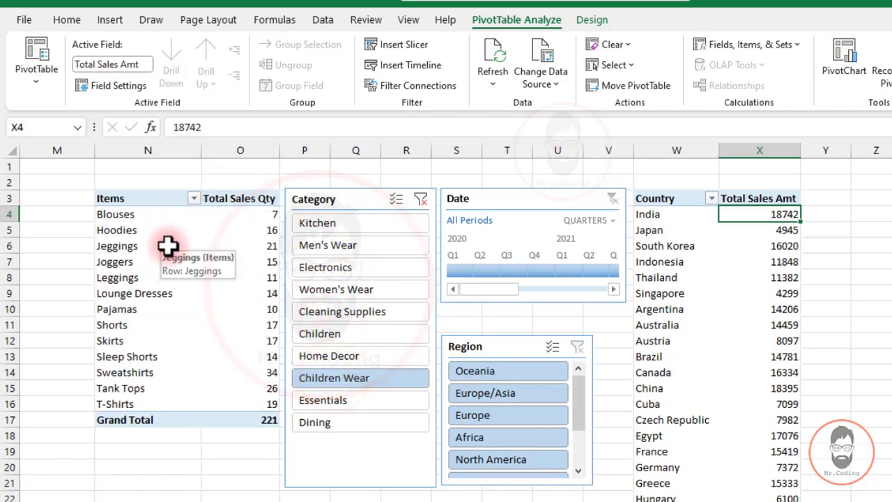
{"action": "left_click", "coordinate": [421, 199]}
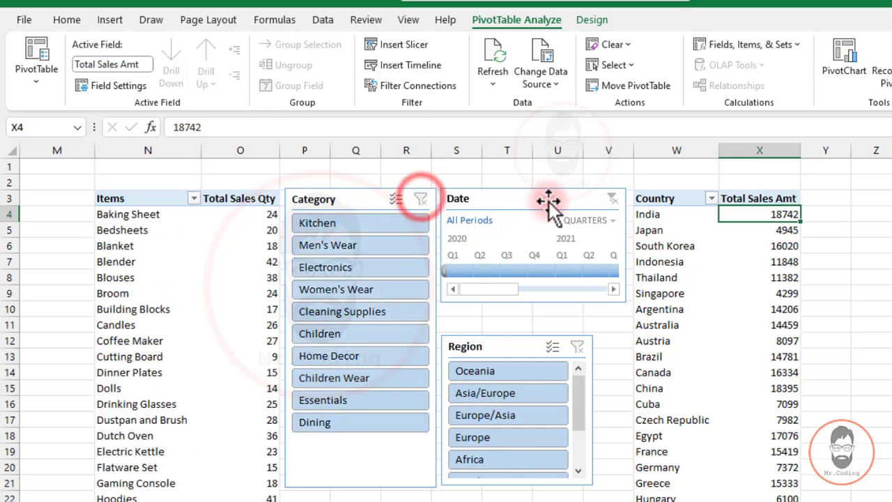
- Filter the Date timeline by single quarters such as Q4 2020 and Q3 2020, and clear the timeline filter
{"action": "left_click", "coordinate": [513, 271]}
{"action": "left_click", "coordinate": [545, 269]}
{"action": "left_click", "coordinate": [565, 269]}
{"action": "left_click", "coordinate": [528, 272]}
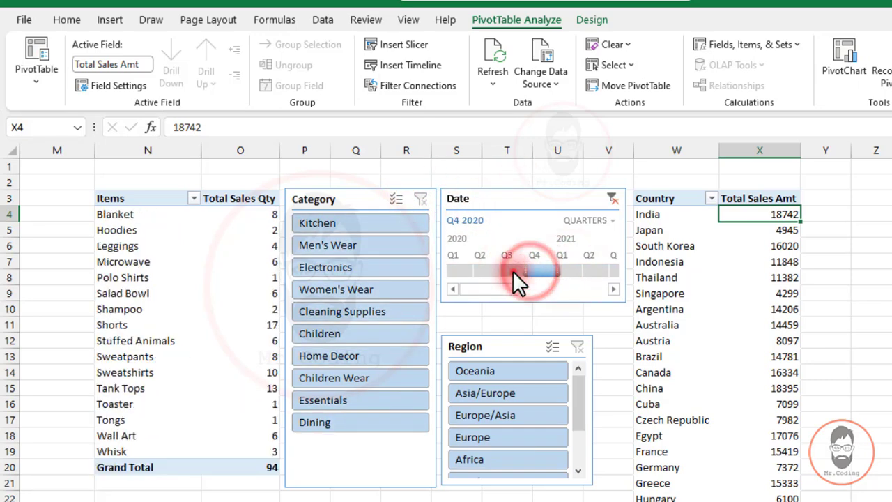
{"action": "left_click", "coordinate": [512, 270]}
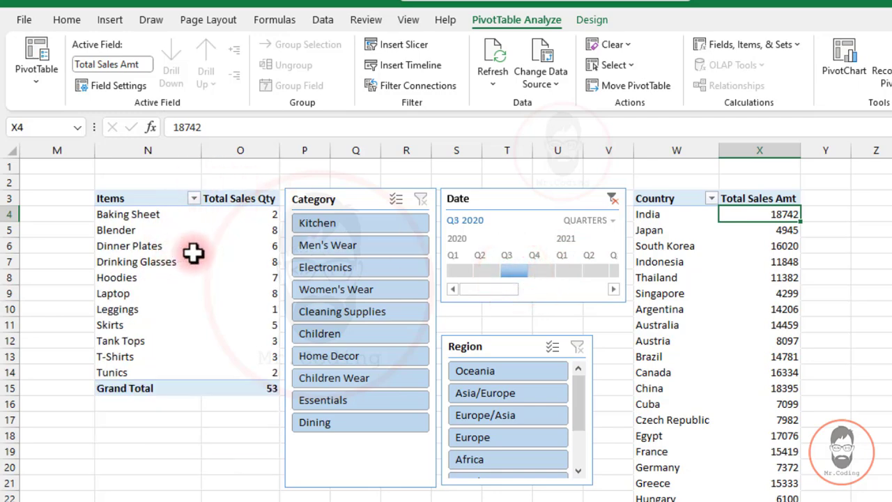
{"action": "left_click", "coordinate": [614, 198]}
- Move the Region slicer up closer to the timeline, try the Asia/Europe, Europe/Asia and Europe regions, and clear its filter
{"action": "left_click_drag", "start_coordinate": [497, 345], "coordinate": [502, 322]}
{"action": "left_click", "coordinate": [492, 372]}
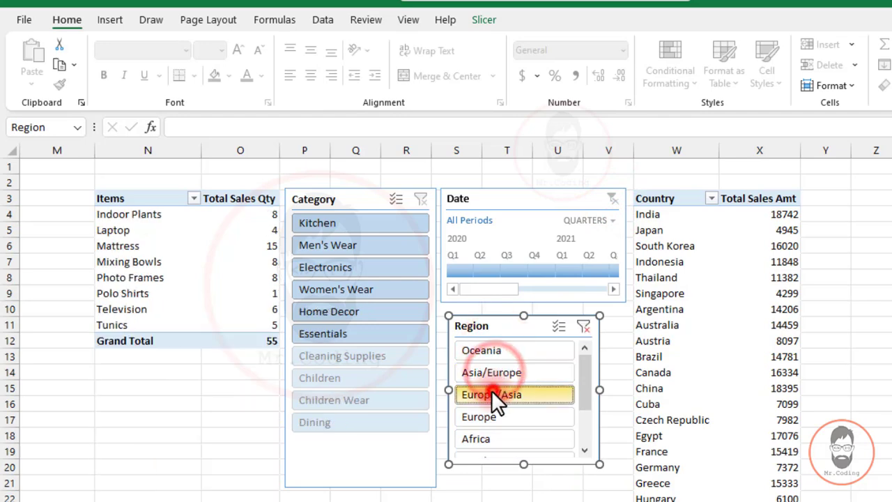
{"action": "left_click", "coordinate": [491, 417]}
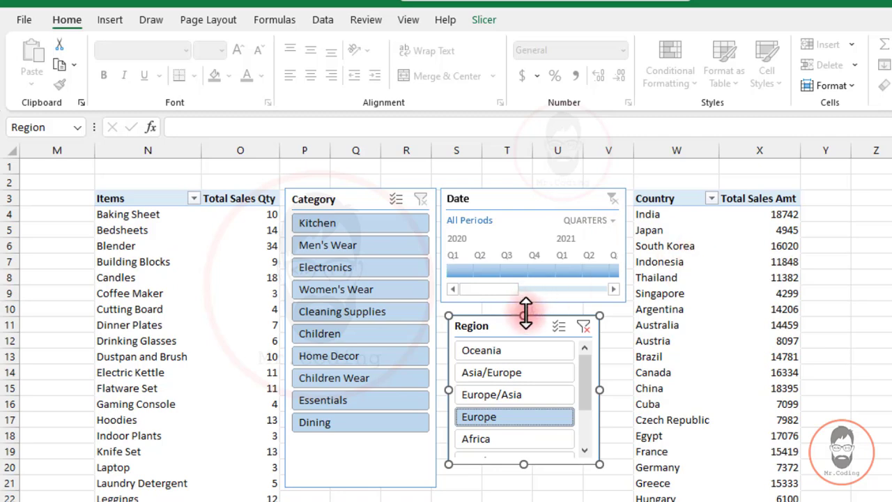
{"action": "left_click", "coordinate": [584, 326]}
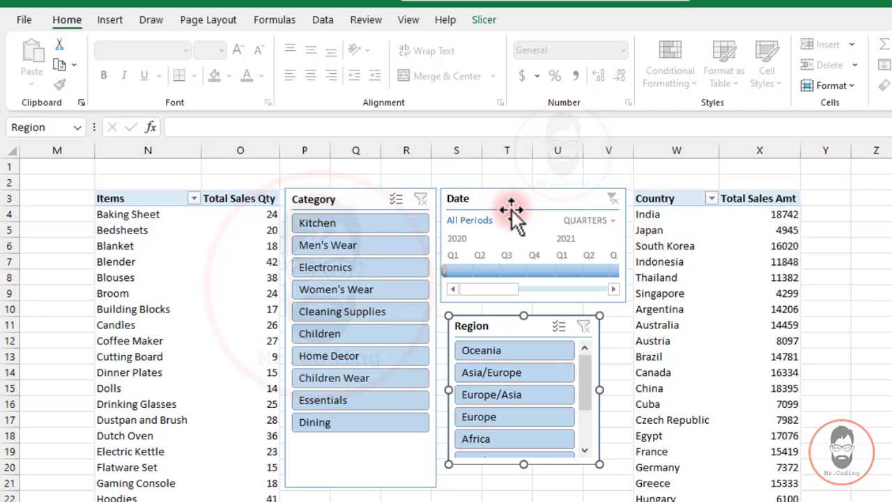
- Connect the Category slicer to PivotTable5 in addition to PivotTable4 through its report connections
{"action": "left_click", "coordinate": [350, 196]}
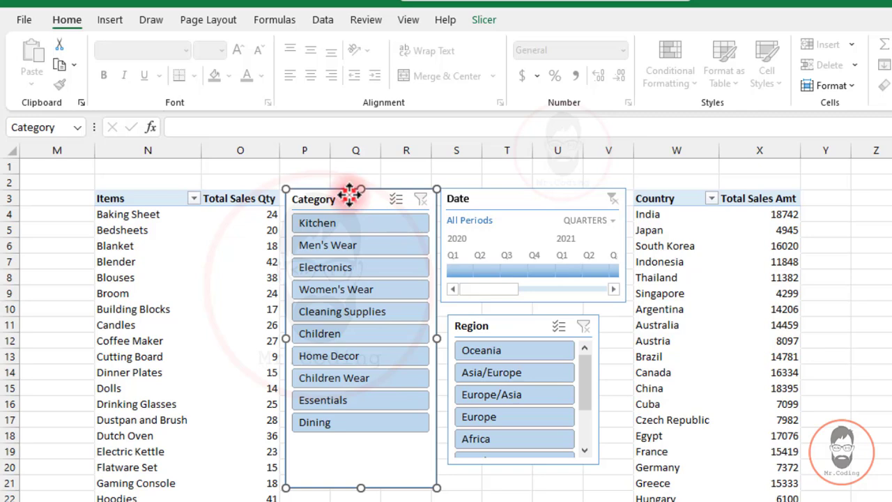
{"action": "left_click", "coordinate": [485, 20]}
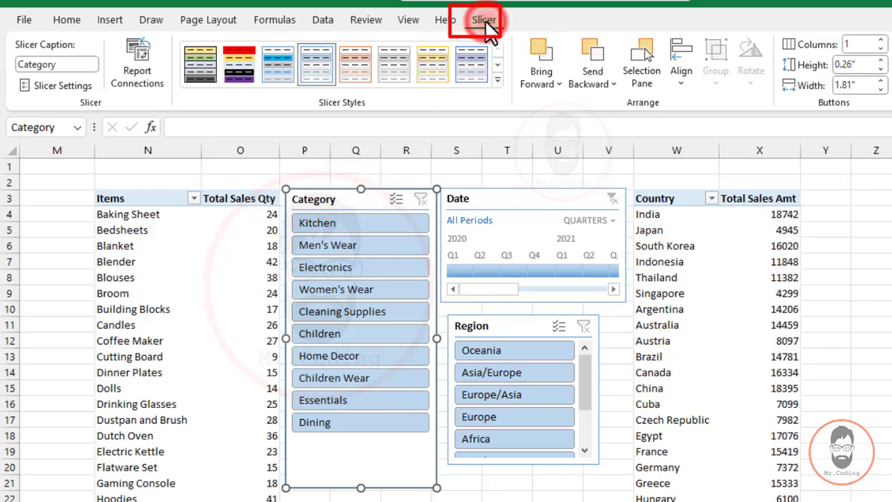
{"action": "left_click", "coordinate": [140, 59]}
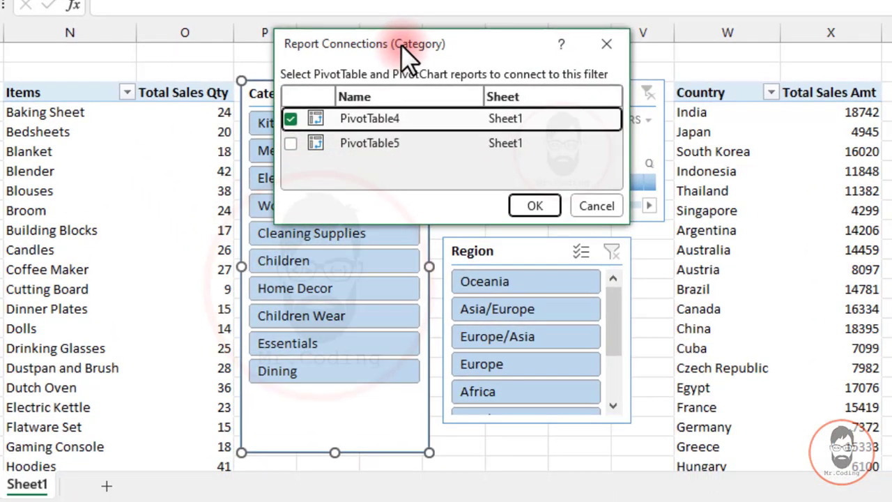
{"action": "left_click_drag", "start_coordinate": [411, 88], "coordinate": [413, 186]}
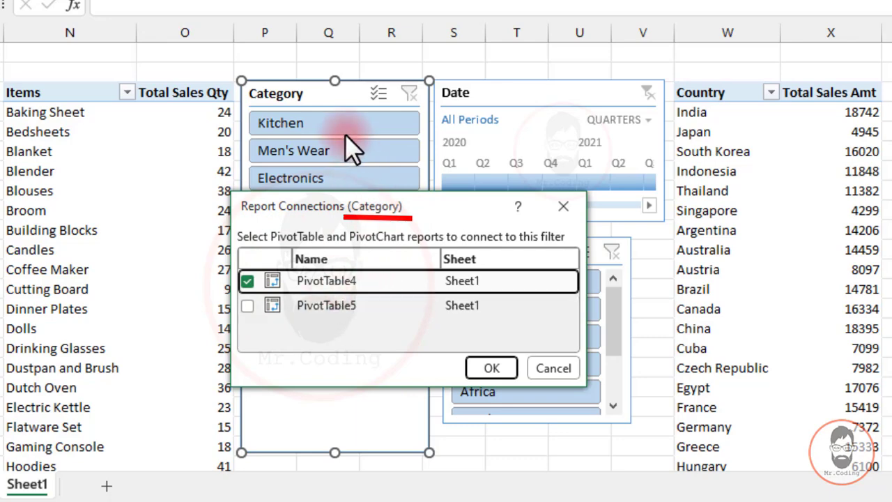
{"action": "left_click", "coordinate": [247, 307]}
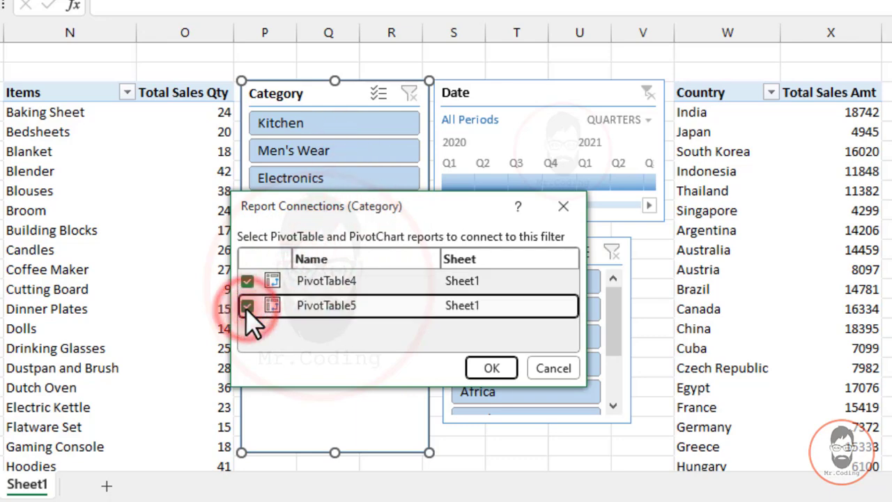
{"action": "left_click", "coordinate": [490, 368]}
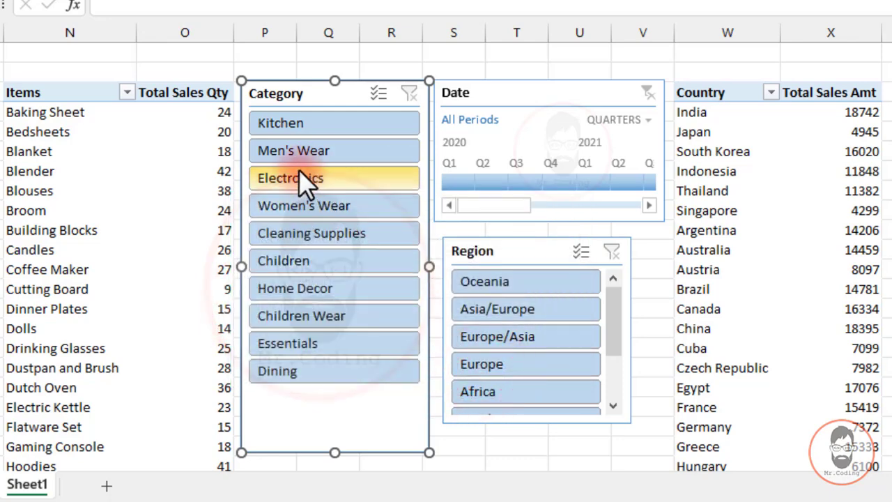
- Test the Category slicer on both PivotTables with Electronics, Men's Wear, Cleaning Supplies and other categories, and clear the filter
{"action": "left_click", "coordinate": [292, 182]}
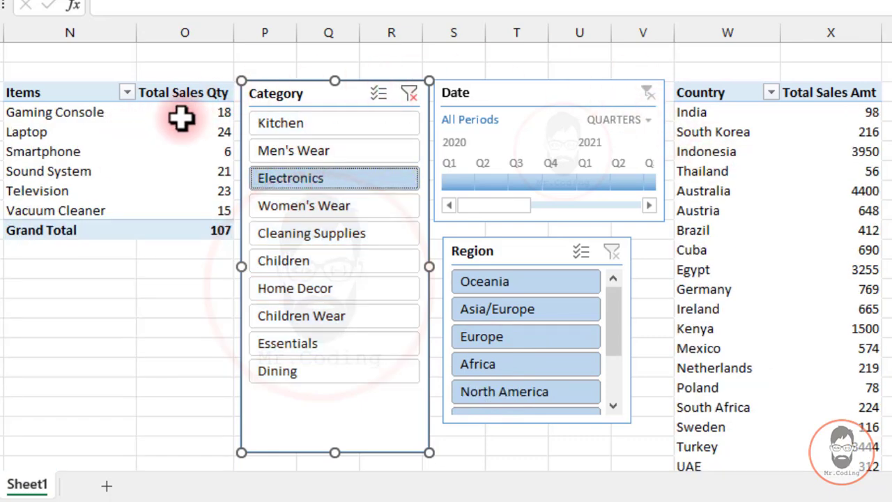
{"action": "left_click", "coordinate": [311, 213]}
{"action": "left_click", "coordinate": [315, 235]}
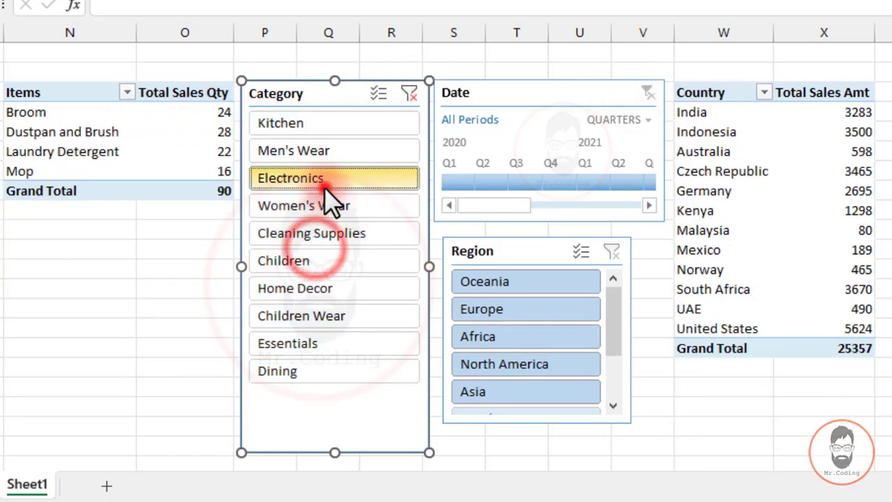
{"action": "left_click", "coordinate": [323, 180]}
{"action": "left_click", "coordinate": [331, 149]}
{"action": "left_click", "coordinate": [329, 129]}
{"action": "left_click", "coordinate": [319, 151]}
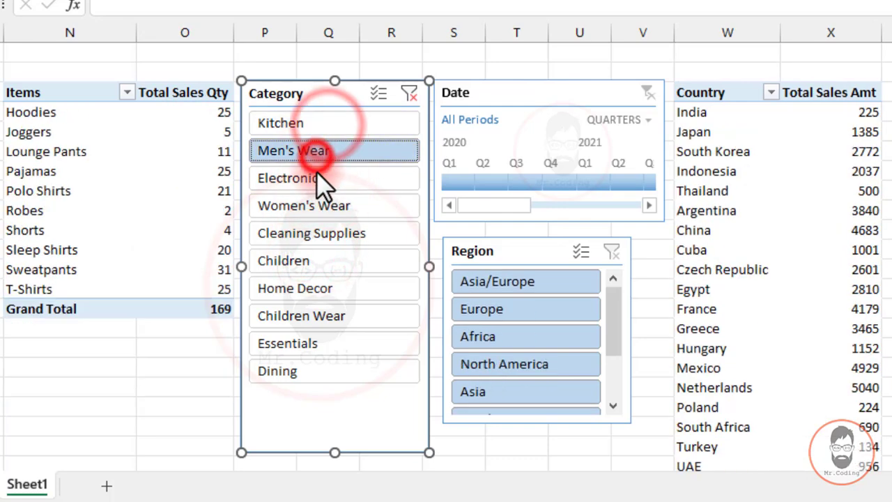
{"action": "left_click", "coordinate": [319, 176]}
{"action": "left_click", "coordinate": [320, 206]}
{"action": "left_click", "coordinate": [317, 234]}
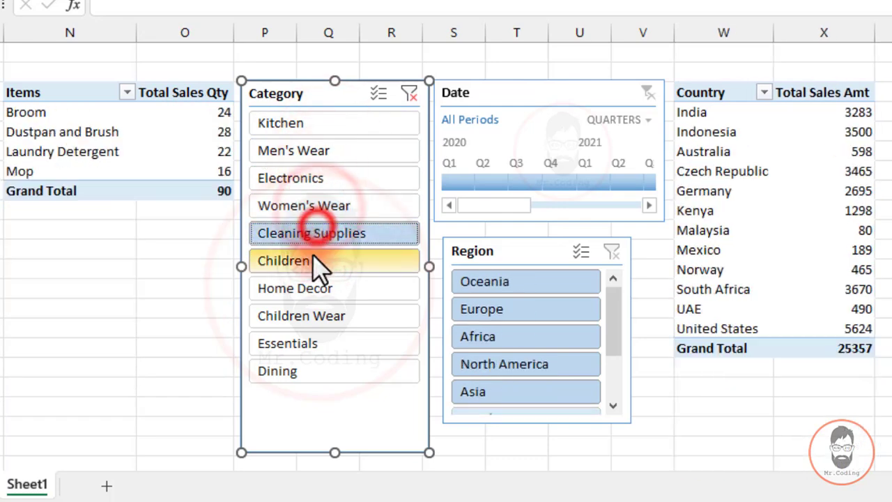
{"action": "left_click", "coordinate": [314, 259]}
{"action": "left_click", "coordinate": [313, 234]}
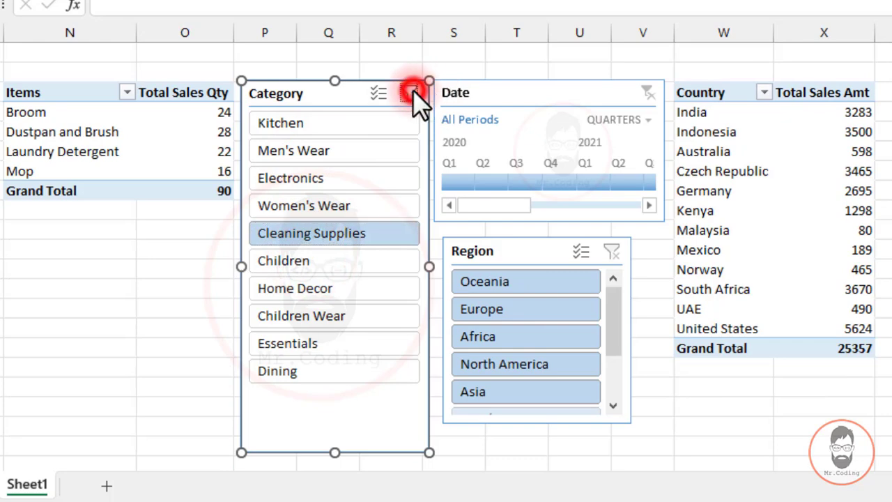
{"action": "left_click", "coordinate": [409, 93]}
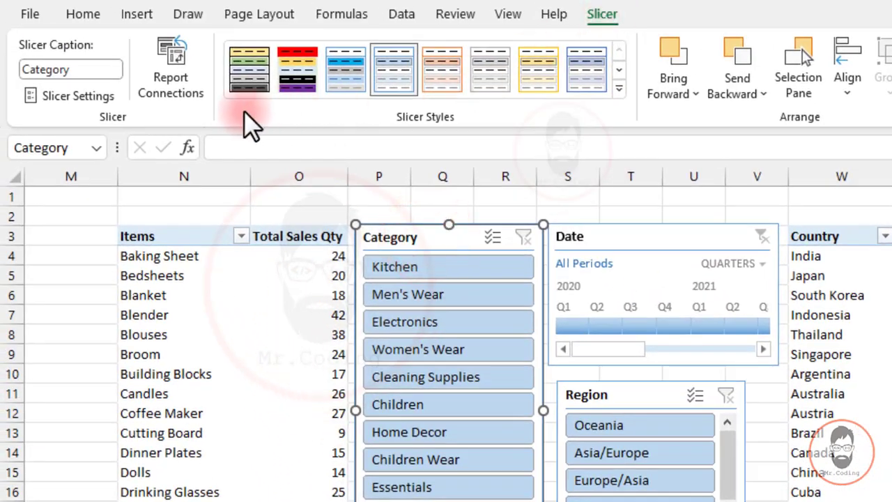
- Review the Category slicer's report connections and dismiss them without changes
{"action": "left_click", "coordinate": [177, 64]}
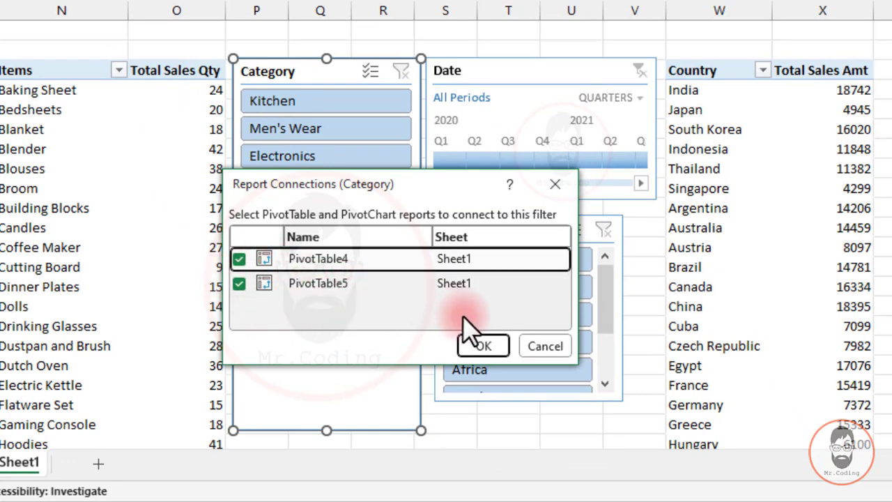
{"action": "left_click", "coordinate": [535, 346]}
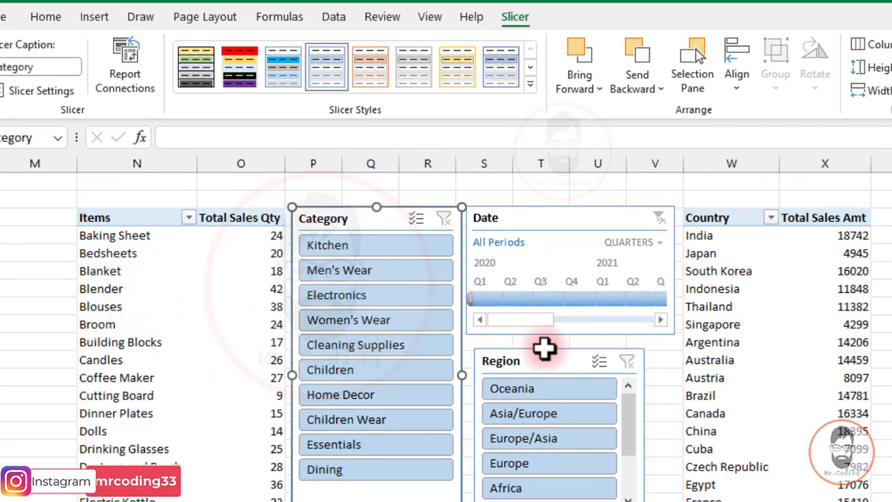
- Connect the country sales PivotTable to the Date timeline and the Region slicer through its filter connections
{"action": "left_click", "coordinate": [729, 291]}
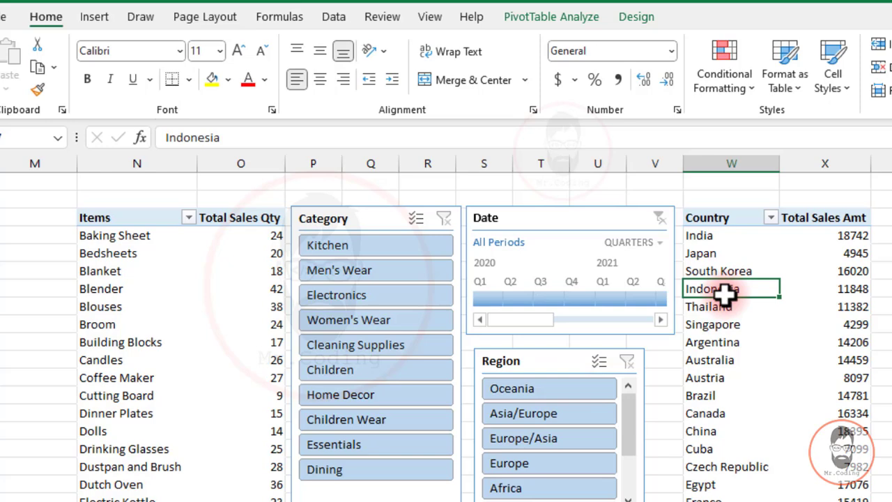
{"action": "left_click", "coordinate": [556, 19]}
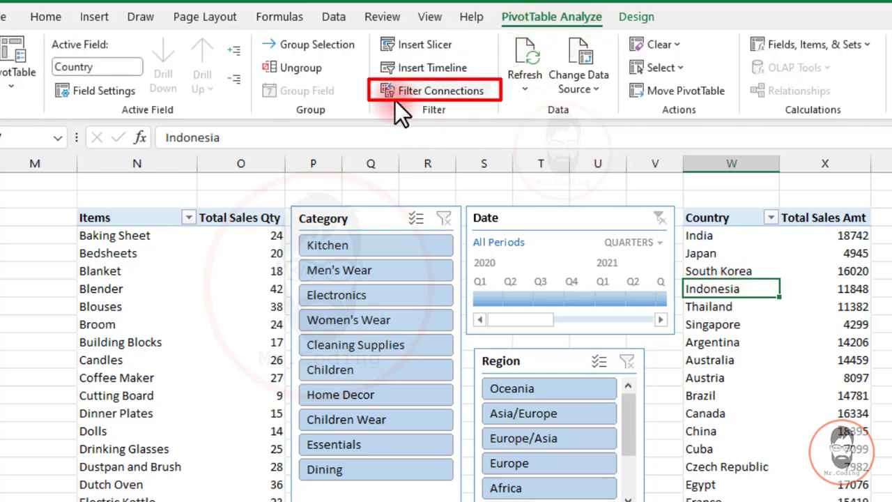
{"action": "left_click", "coordinate": [441, 91]}
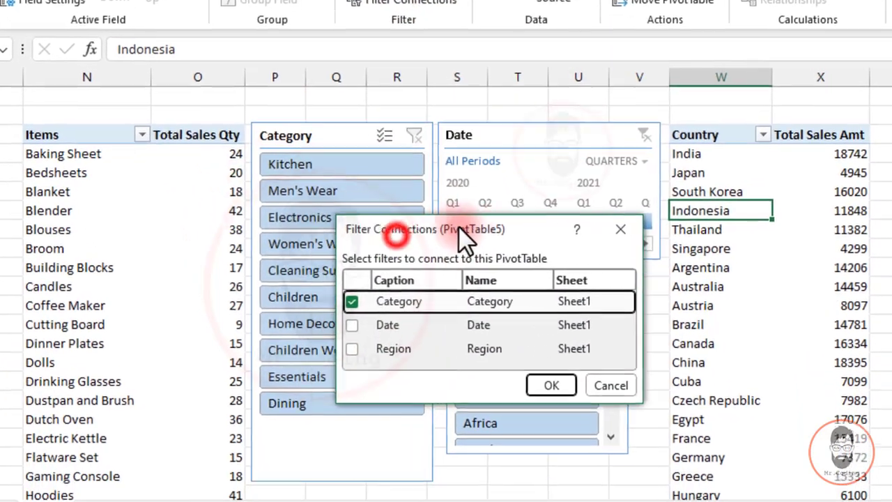
{"action": "left_click_drag", "start_coordinate": [464, 236], "coordinate": [715, 274]}
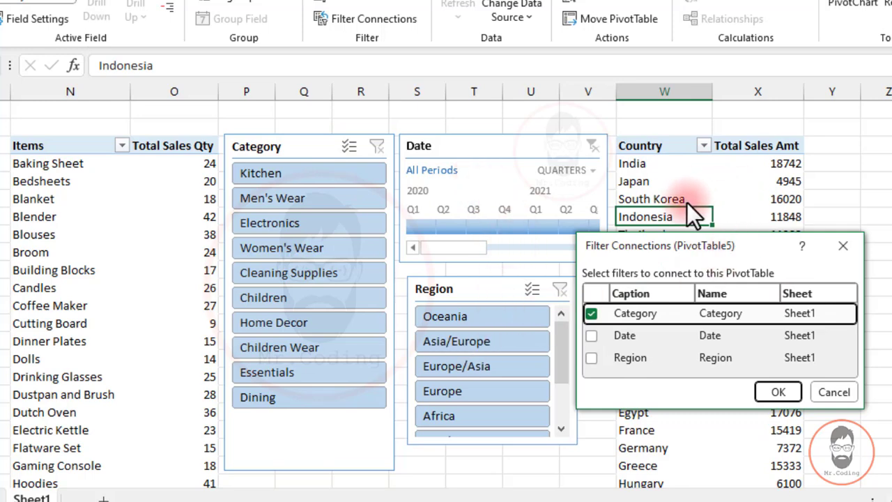
{"action": "left_click", "coordinate": [591, 335]}
{"action": "left_click", "coordinate": [592, 358]}
{"action": "left_click", "coordinate": [769, 392]}
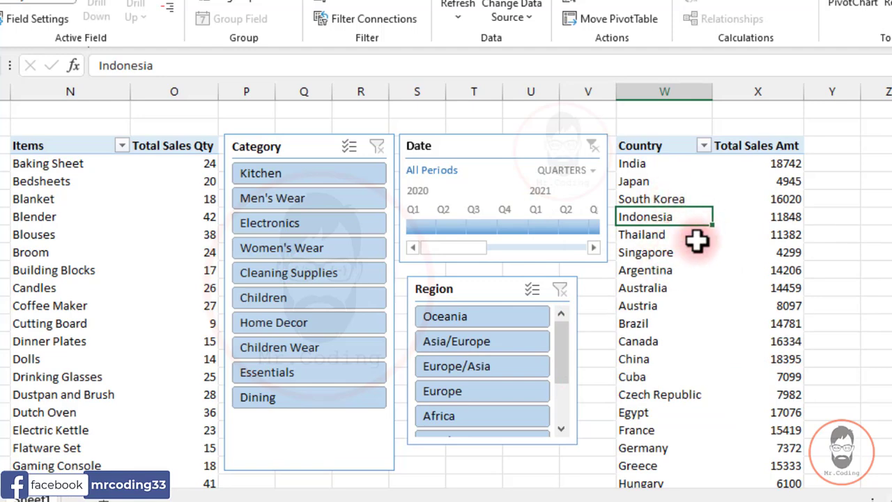
- Test the Region slicer on both PivotTables with Europe, Asia/Europe and Europe/Asia, and clear its filter
{"action": "left_click", "coordinate": [452, 392]}
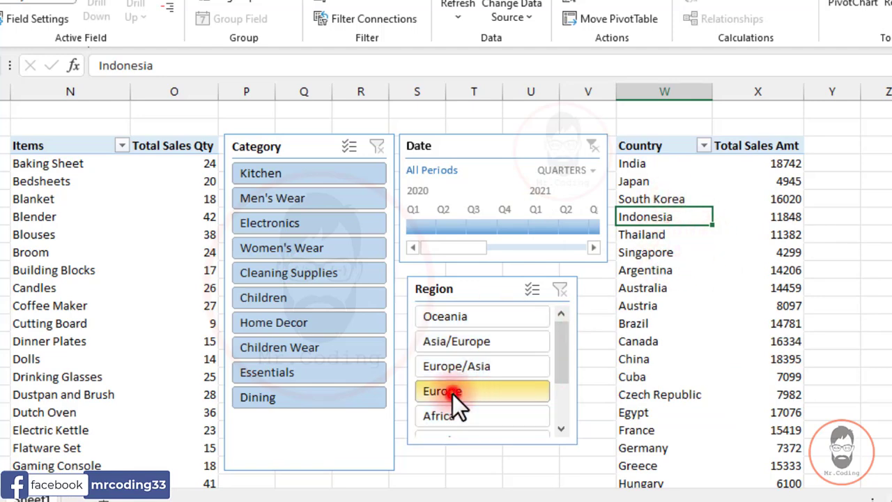
{"action": "left_click", "coordinate": [491, 341]}
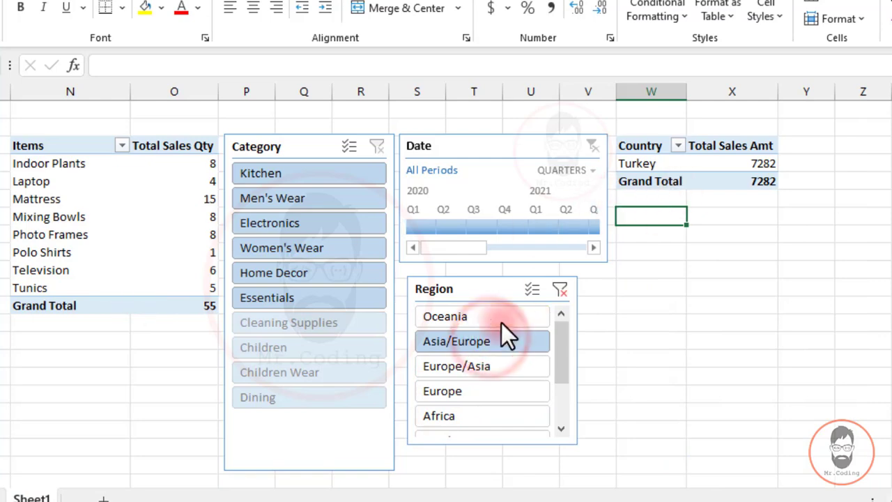
{"action": "left_click", "coordinate": [481, 365]}
{"action": "left_click", "coordinate": [475, 391]}
{"action": "left_click", "coordinate": [469, 341]}
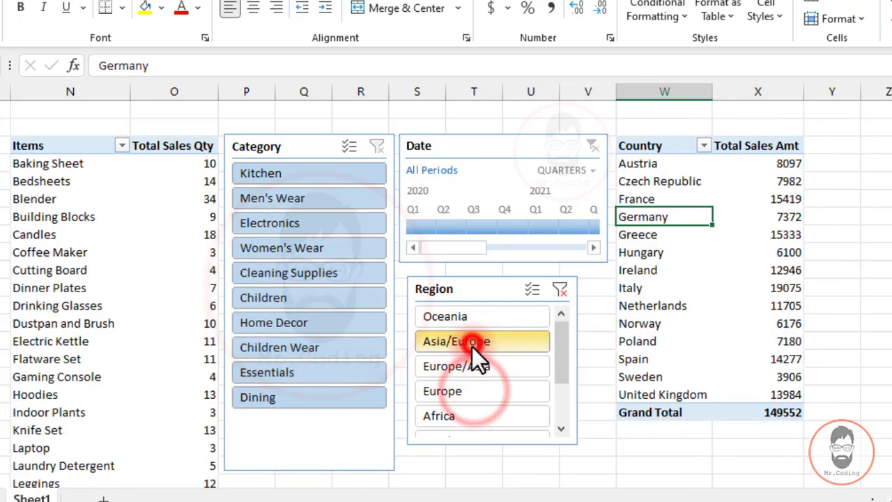
{"action": "left_click", "coordinate": [486, 390]}
{"action": "left_click", "coordinate": [560, 288]}
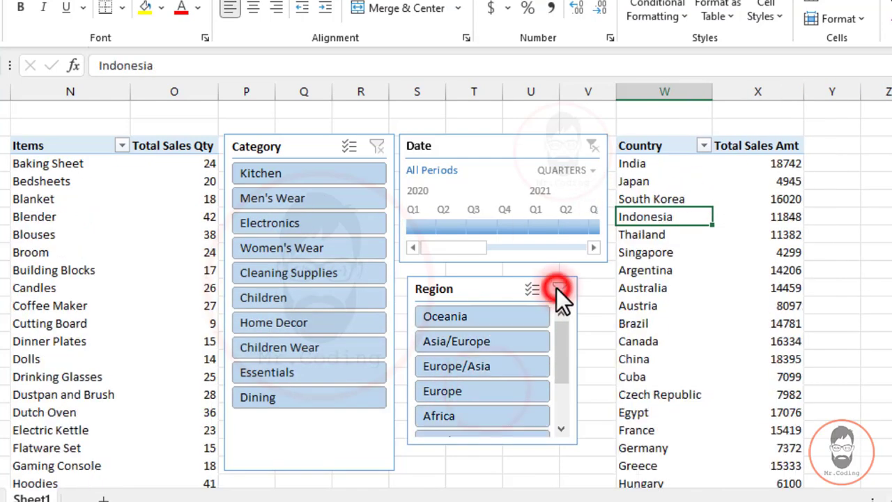
- Filter both PivotTables by different quarters on the Date timeline, including Q4 2020, and finish on Q2 2020
{"action": "left_click", "coordinate": [479, 227]}
{"action": "left_click", "coordinate": [448, 226]}
{"action": "left_click", "coordinate": [531, 229]}
{"action": "left_click", "coordinate": [510, 231]}
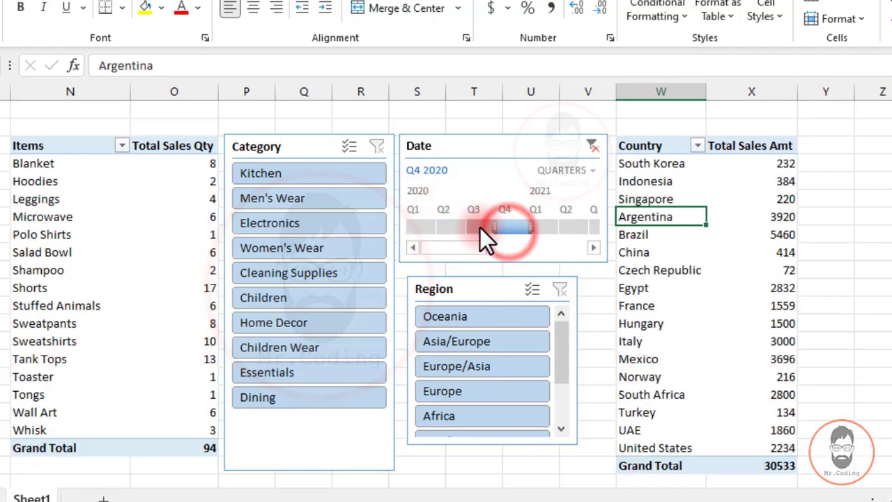
{"action": "left_click", "coordinate": [480, 228]}
{"action": "left_click", "coordinate": [446, 225]}
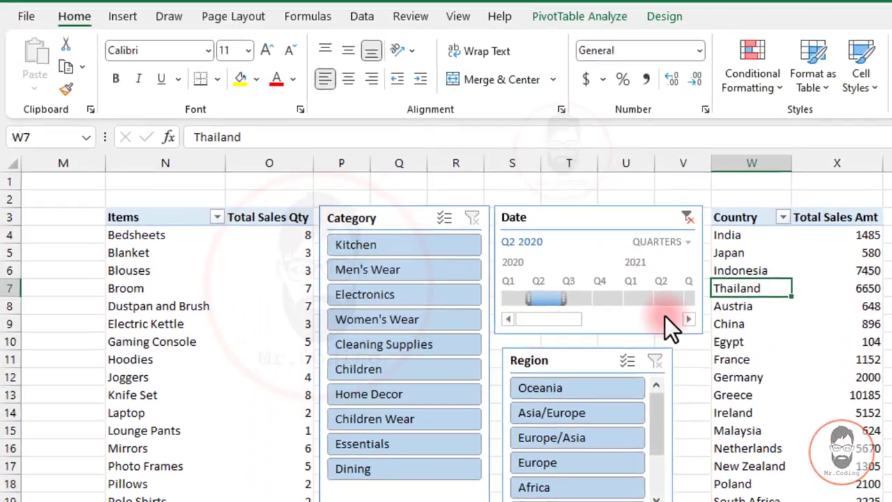
- Examine the style and report connection options available for the Category slicer and the Date timeline
{"action": "left_click", "coordinate": [574, 249]}
{"action": "left_click", "coordinate": [432, 209]}
{"action": "left_click", "coordinate": [543, 14]}
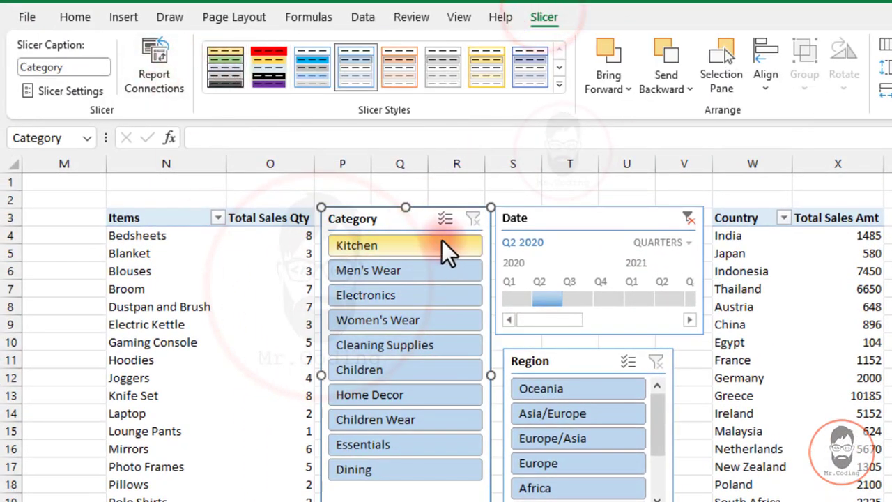
{"action": "left_click", "coordinate": [568, 223]}
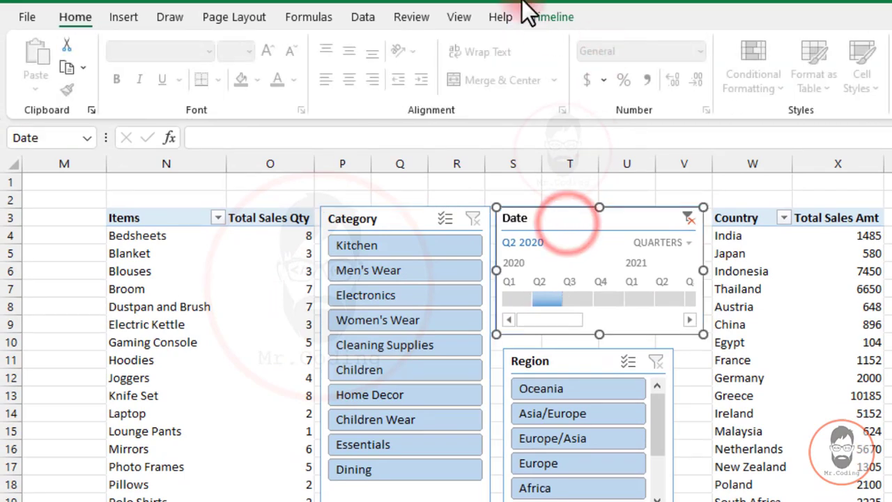
{"action": "left_click", "coordinate": [555, 19]}
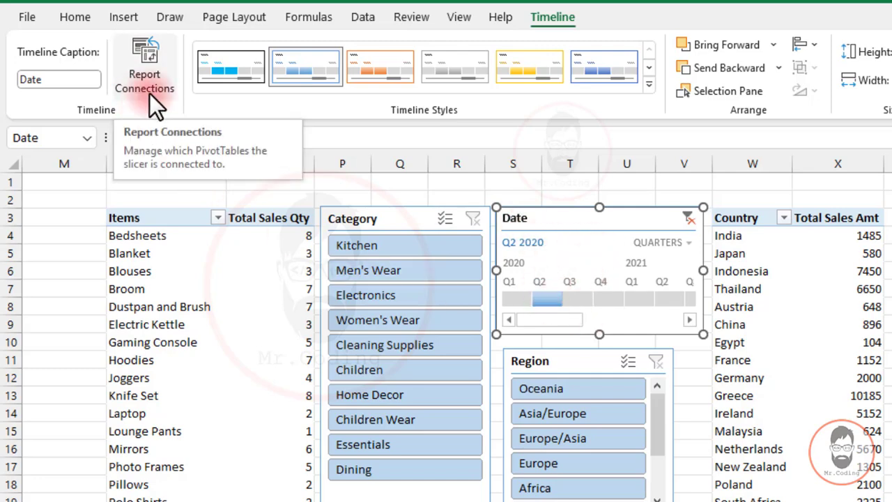
{"action": "scroll", "coordinate": [446, 328], "scroll_direction": "left", "scroll_amount": 6}
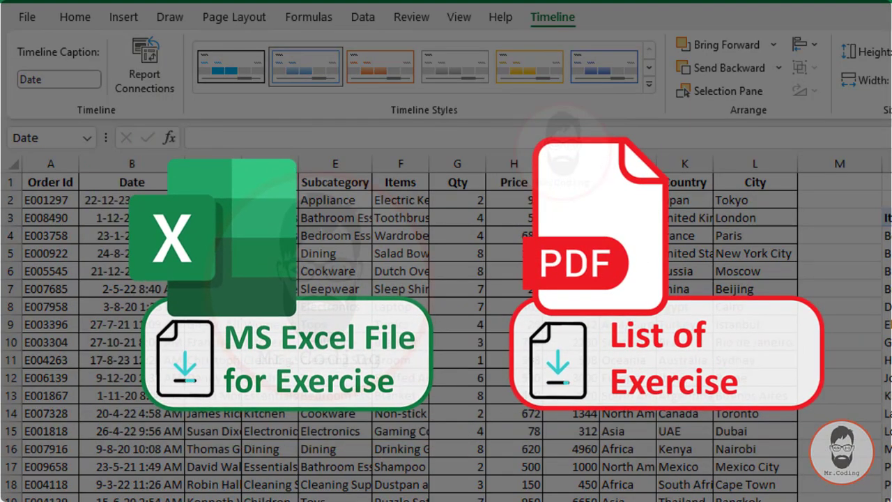
{"action": "scroll", "coordinate": [446, 328], "scroll_direction": "right", "scroll_amount": 10}
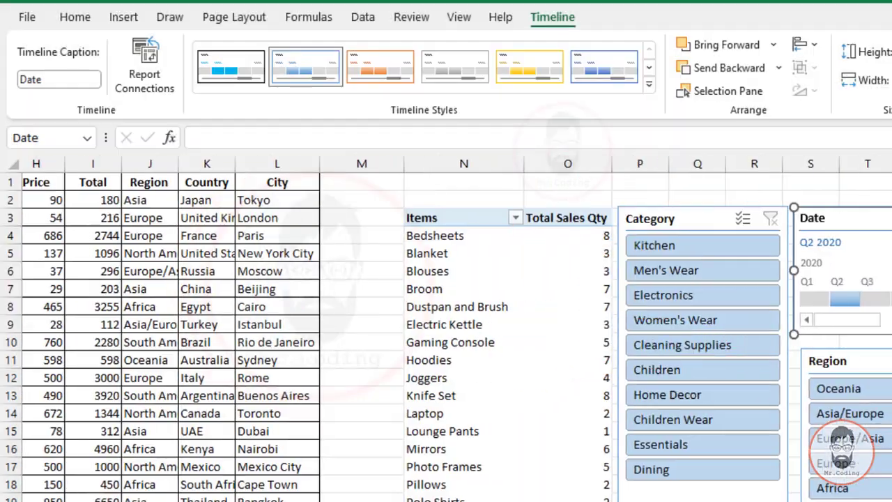
{"action": "scroll", "coordinate": [446, 327], "scroll_direction": "right", "scroll_amount": 2}
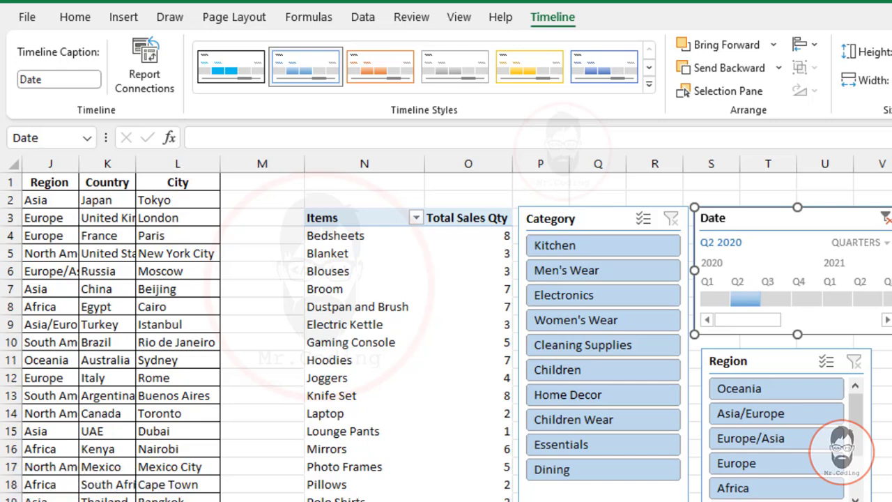
- Start a new custom slicer style from the Category slicer and move its dialog clear of the slicers
{"action": "left_click", "coordinate": [603, 218]}
{"action": "left_click", "coordinate": [537, 16]}
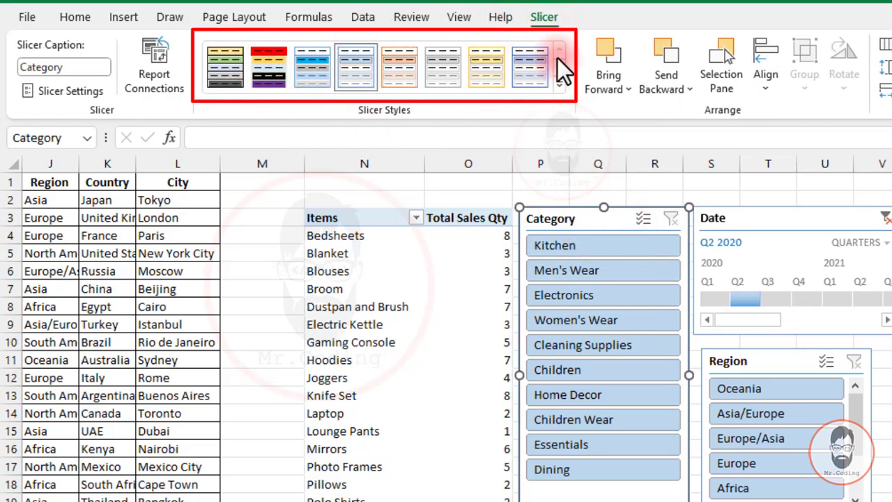
{"action": "left_click", "coordinate": [559, 80]}
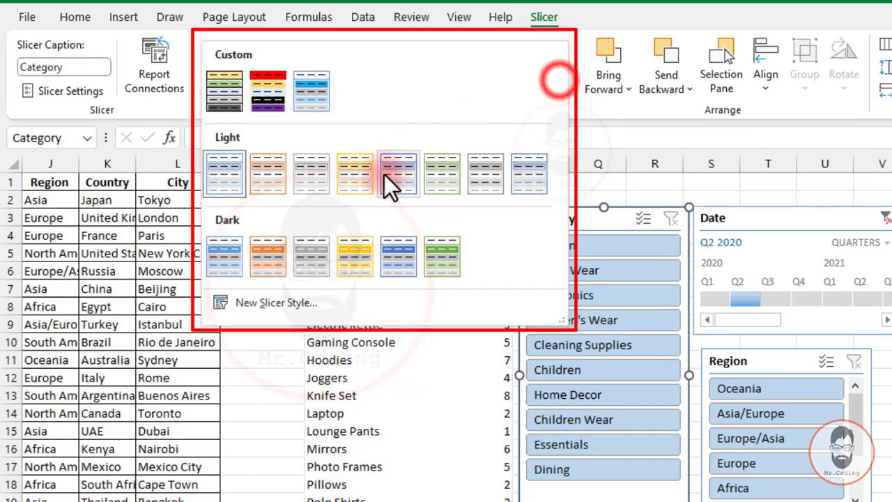
{"action": "left_click", "coordinate": [282, 302]}
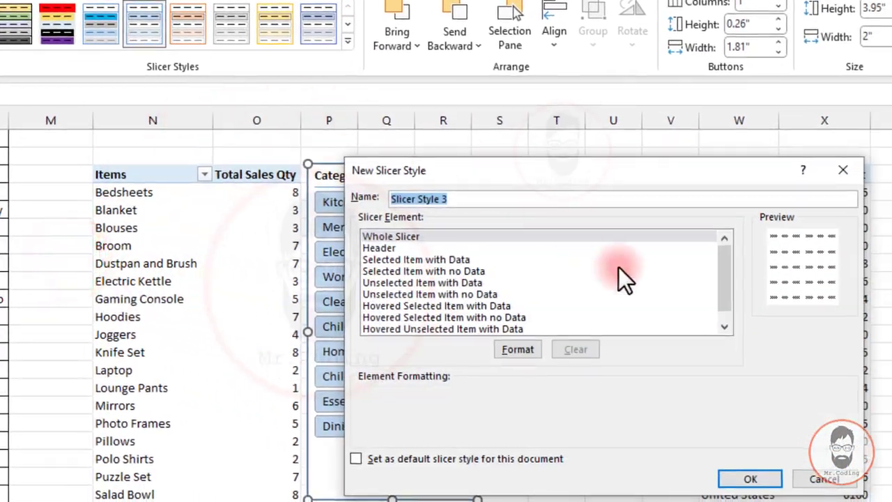
{"action": "left_click_drag", "start_coordinate": [464, 173], "coordinate": [247, 113]}
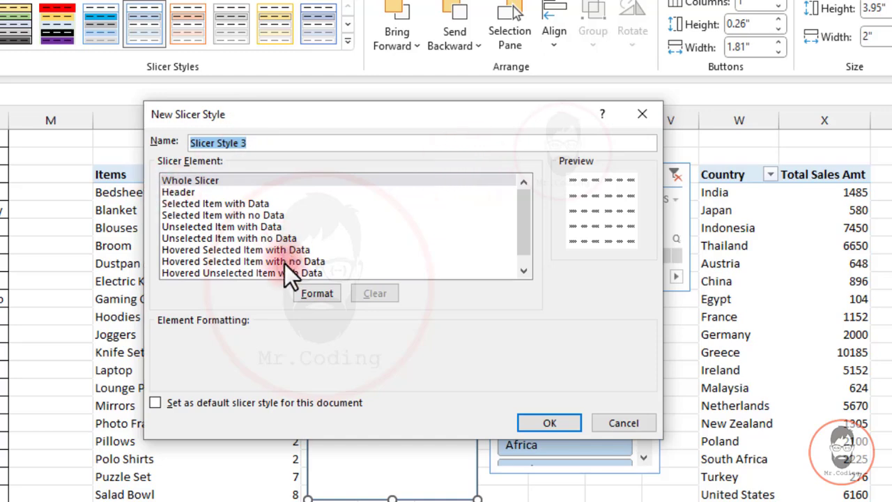